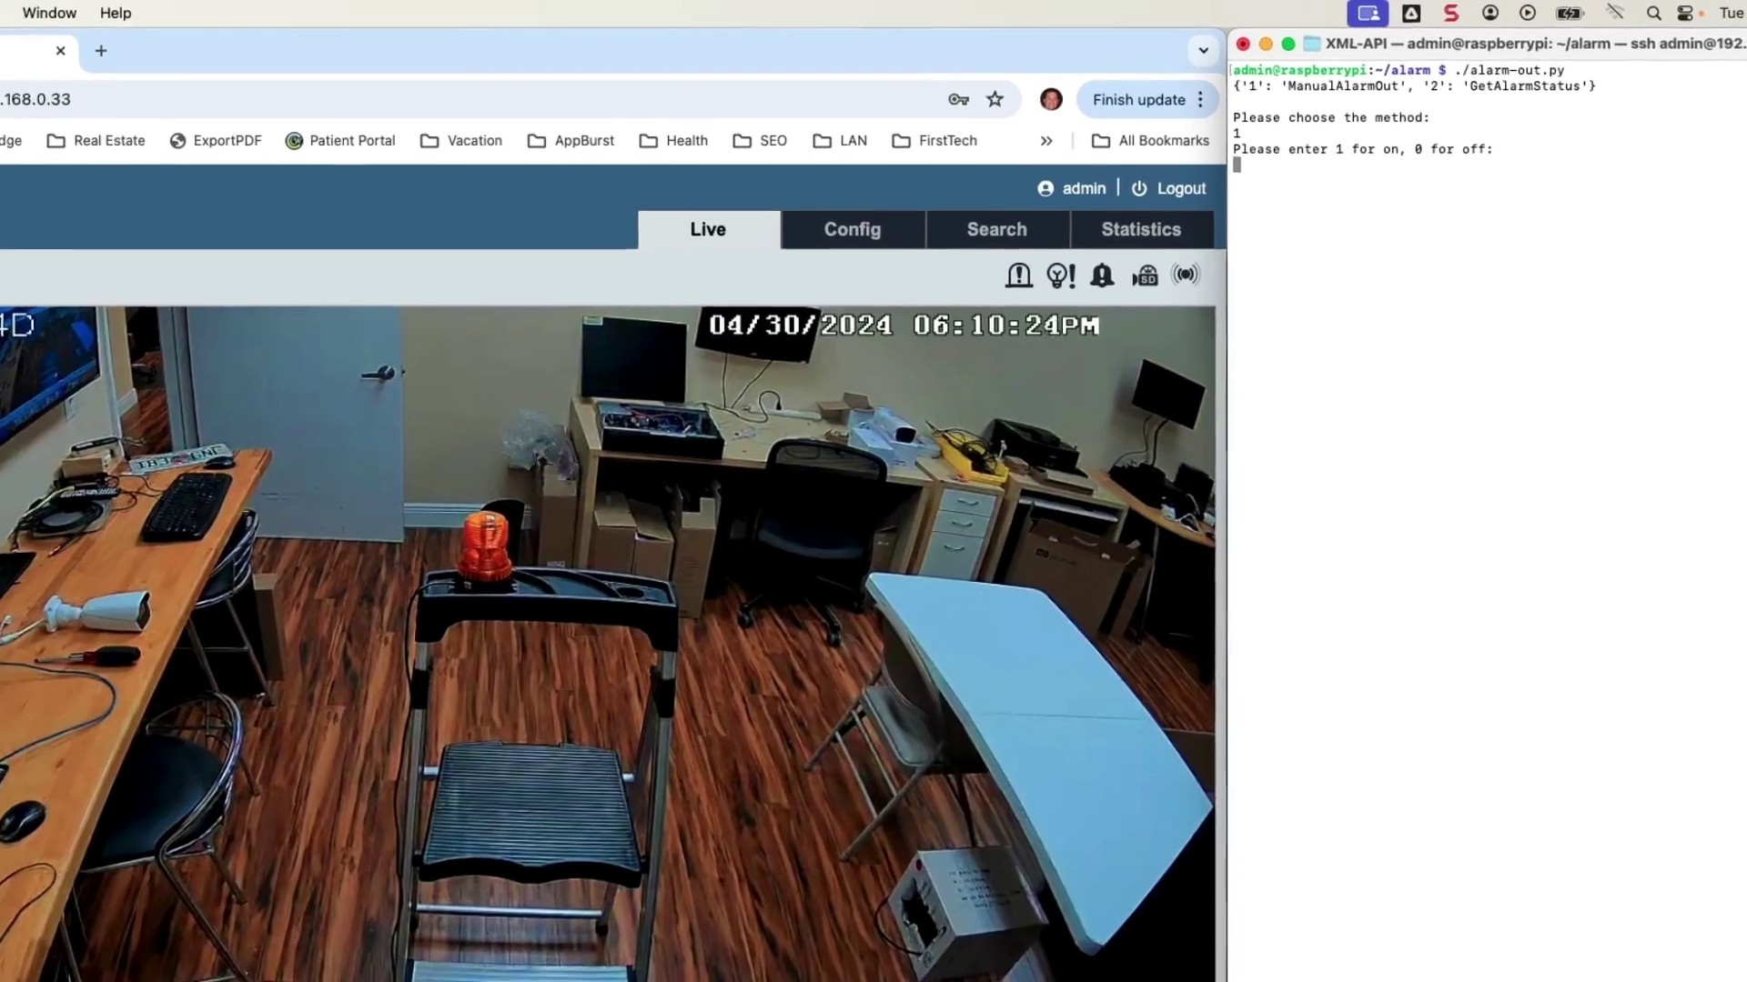
Step: Enter 1 at the on/off prompt to switch the relay on
text(1)
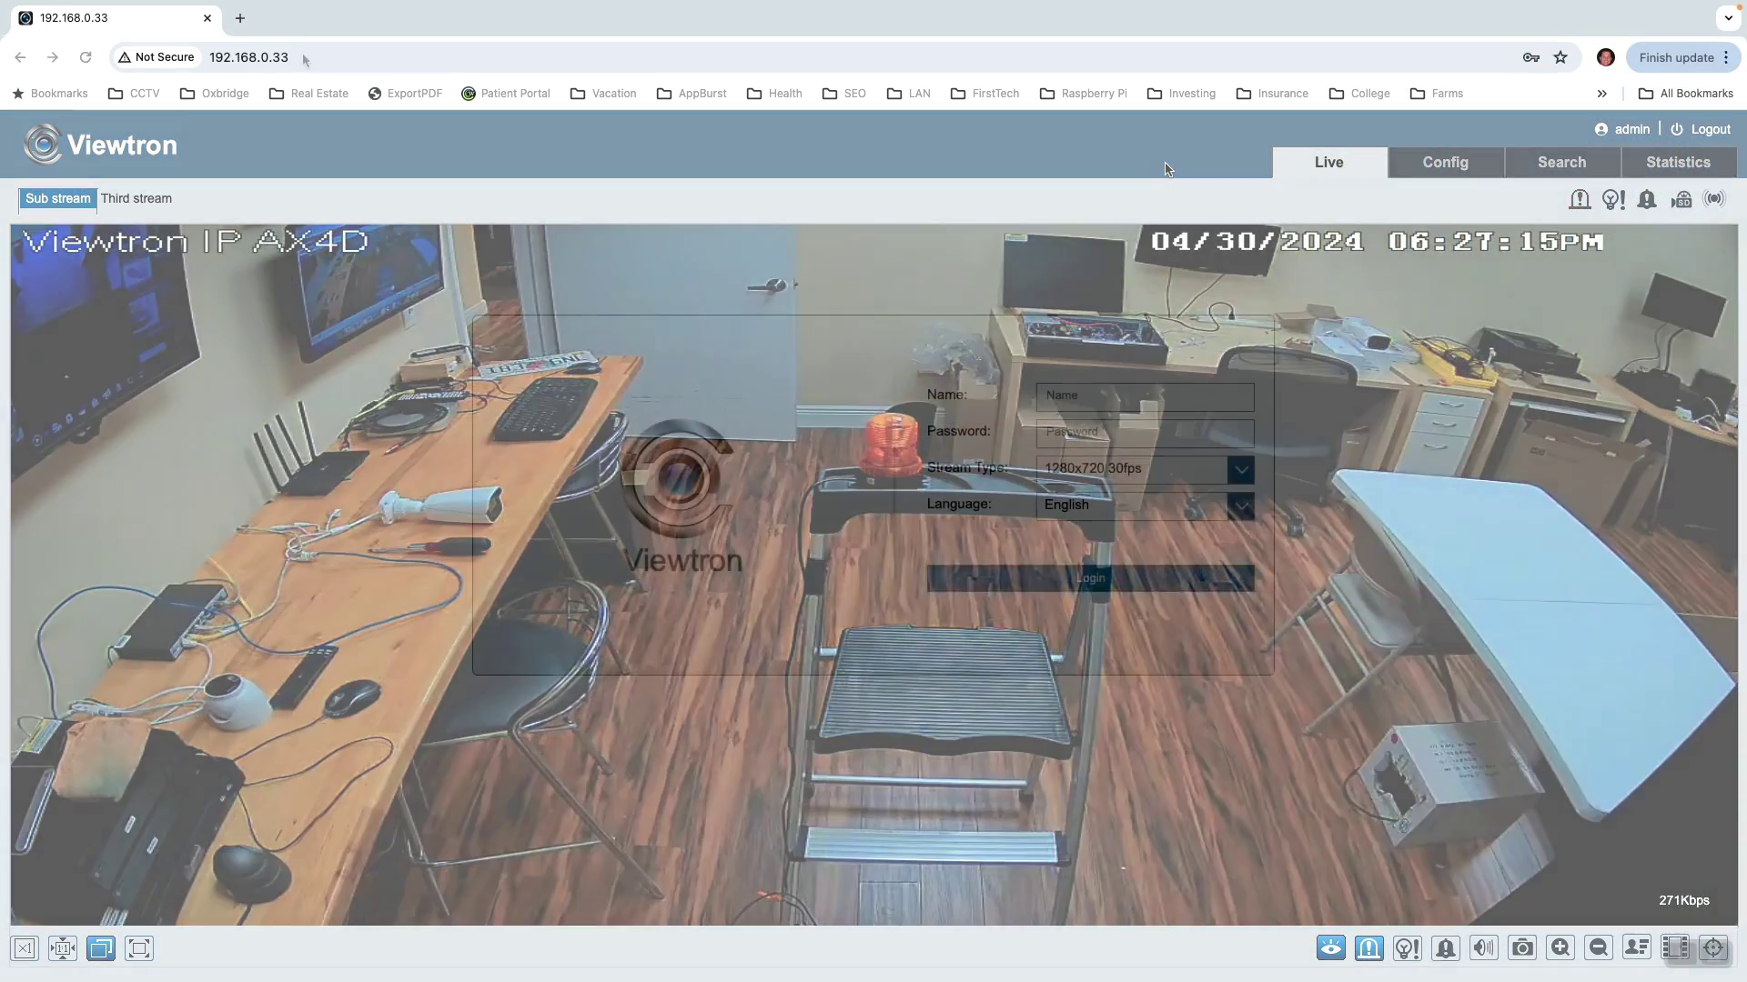
click(305, 57)
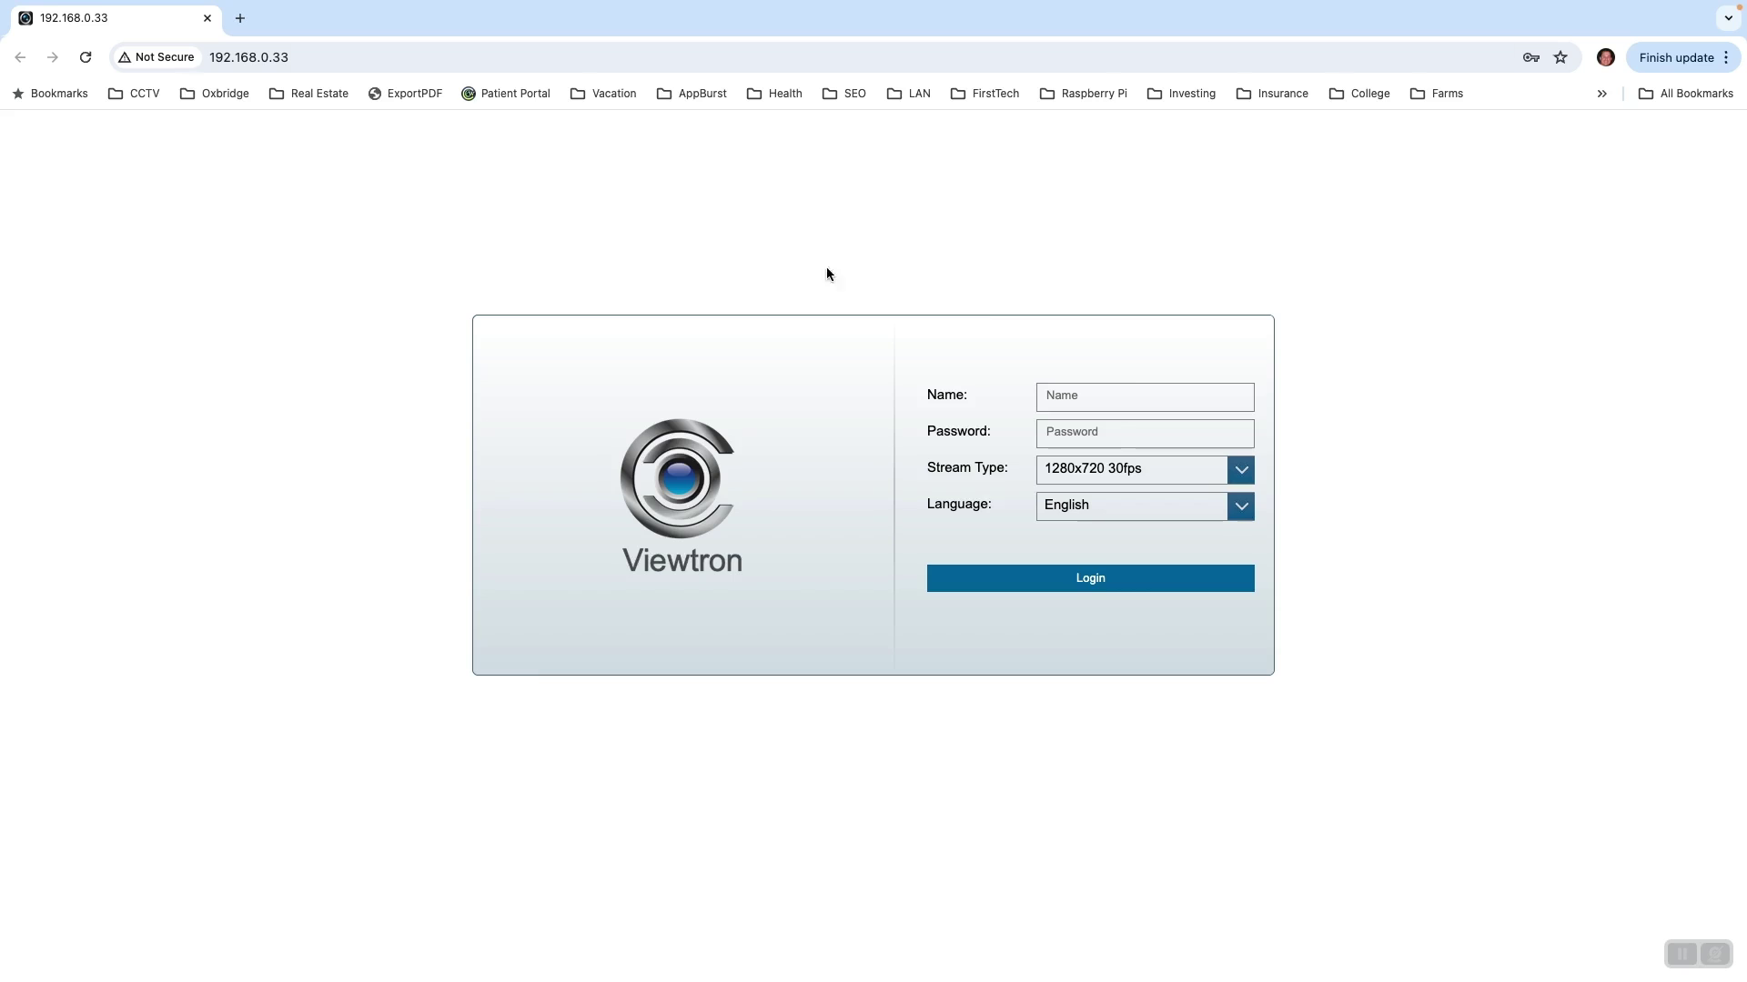
Step: Log in to the camera with the admin name and the account password
click(1092, 397)
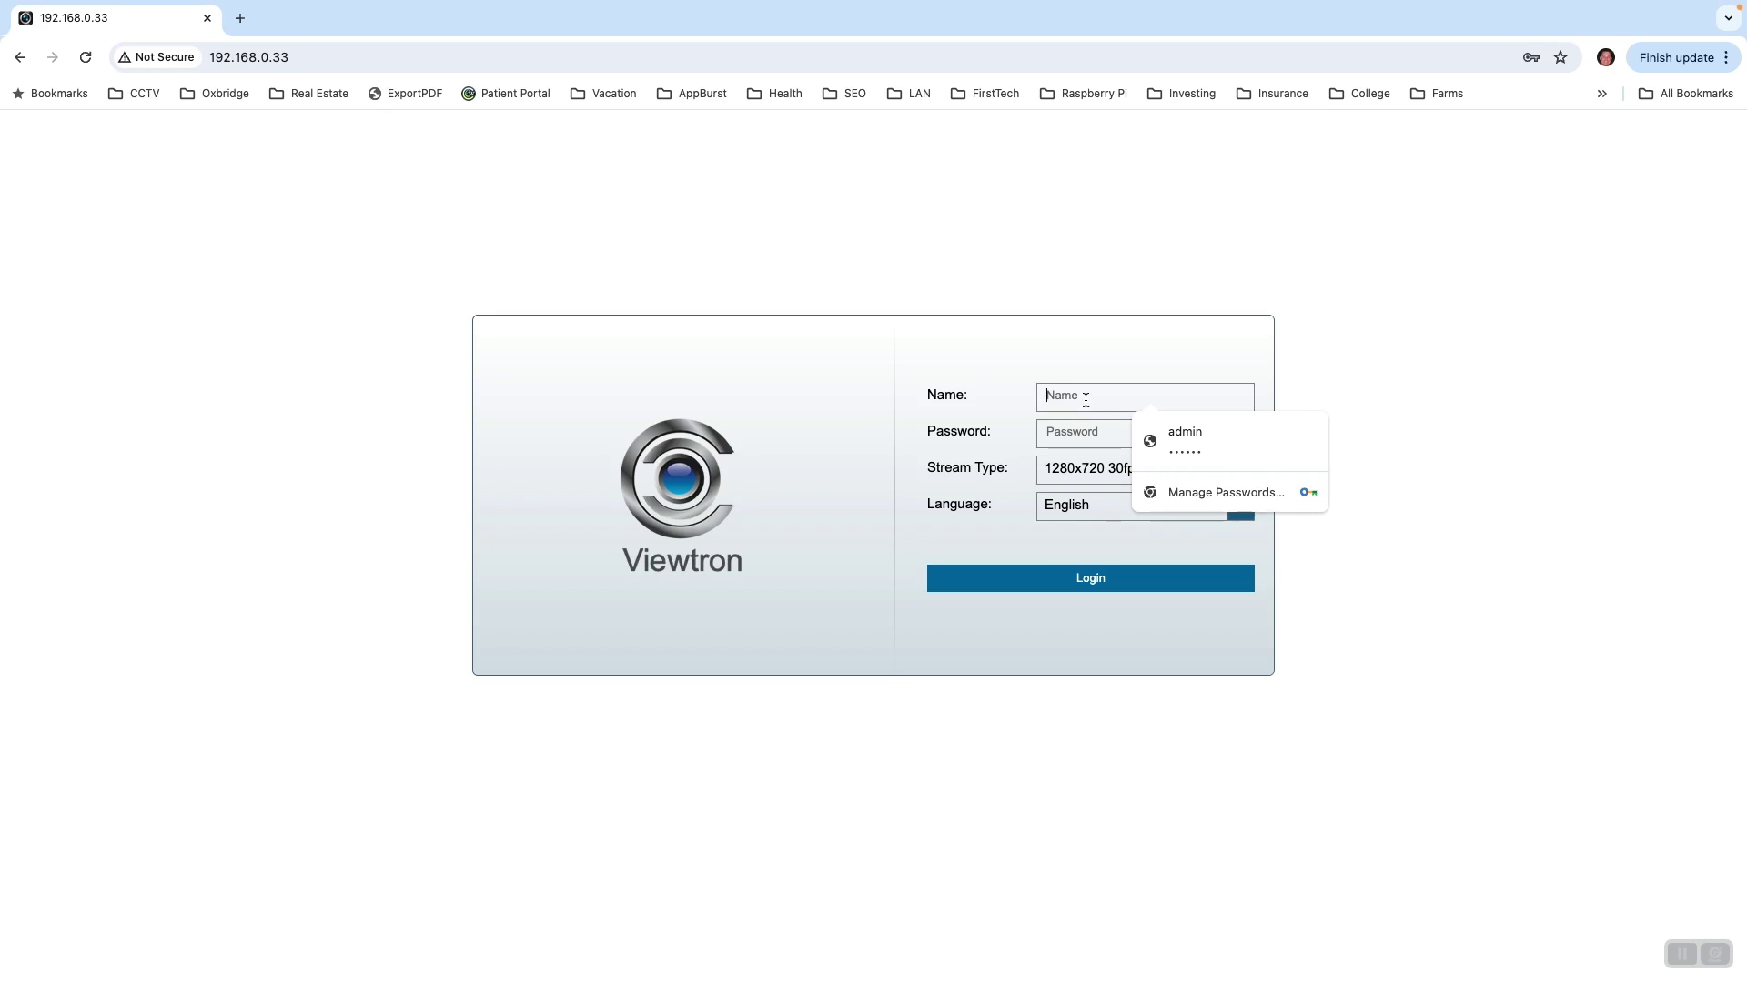
text(admin)
key(Tab)
text(••••••)
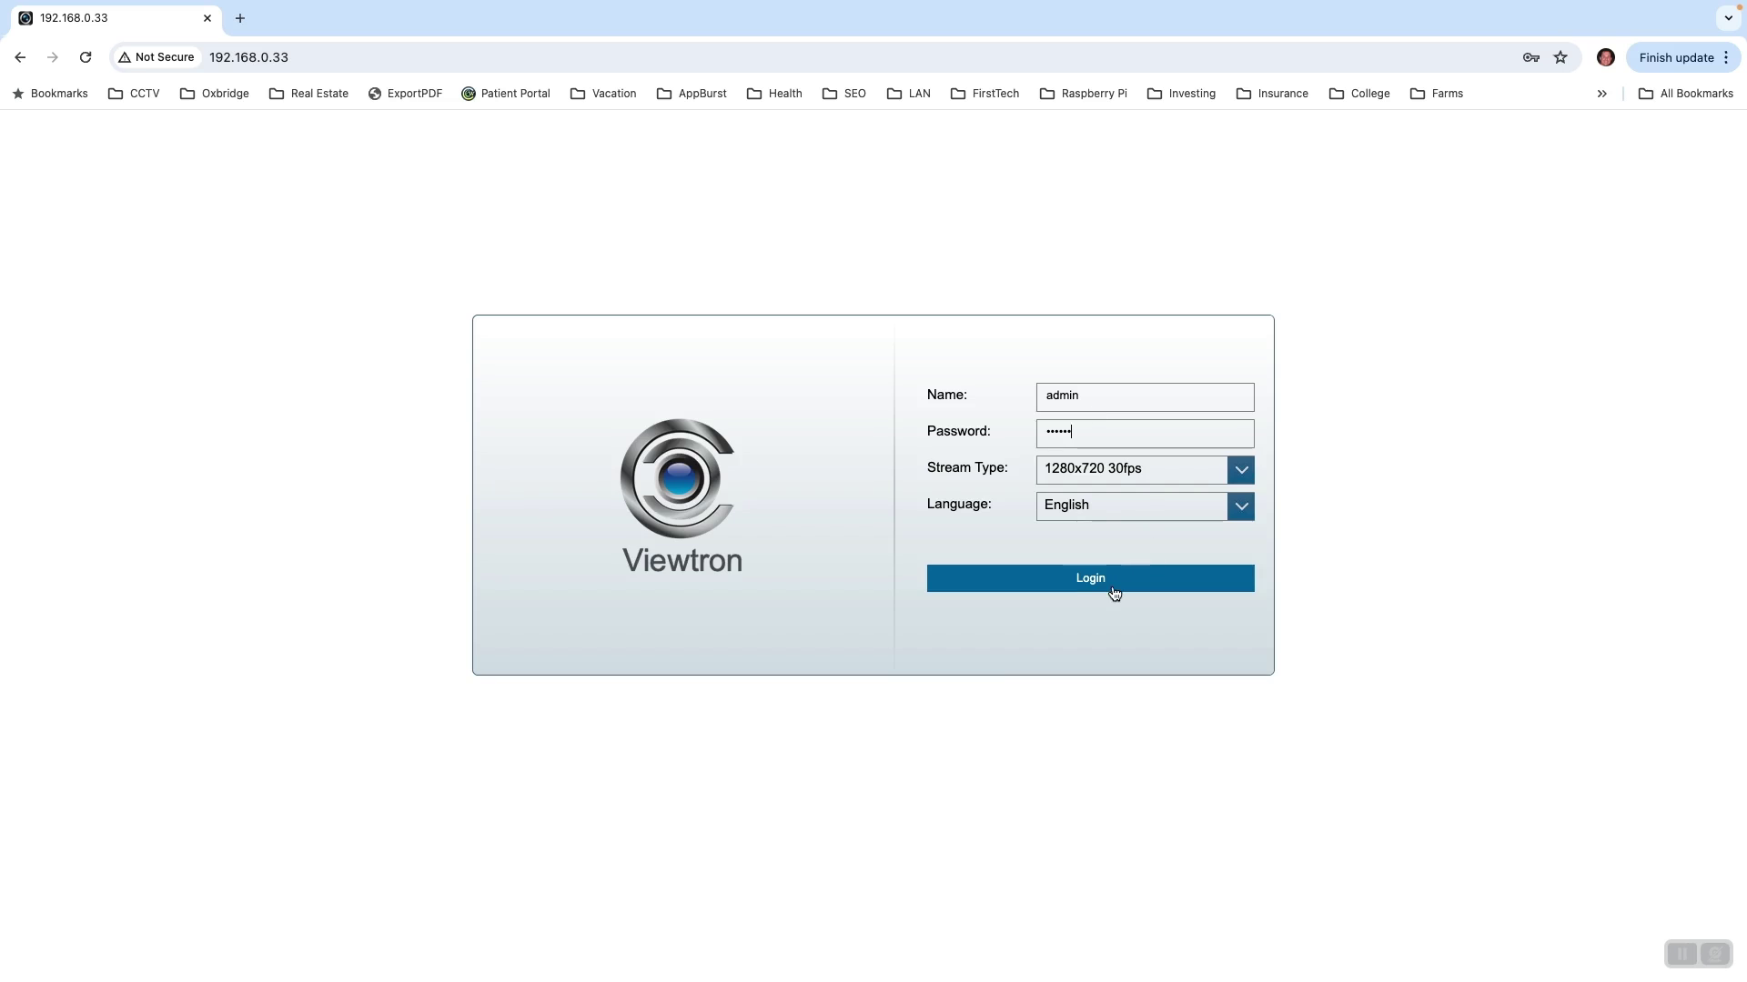
click(1110, 582)
Step: Dismiss the browser's breach warning and set the default-password prompt to 'Do not show again'
click(890, 331)
click(698, 601)
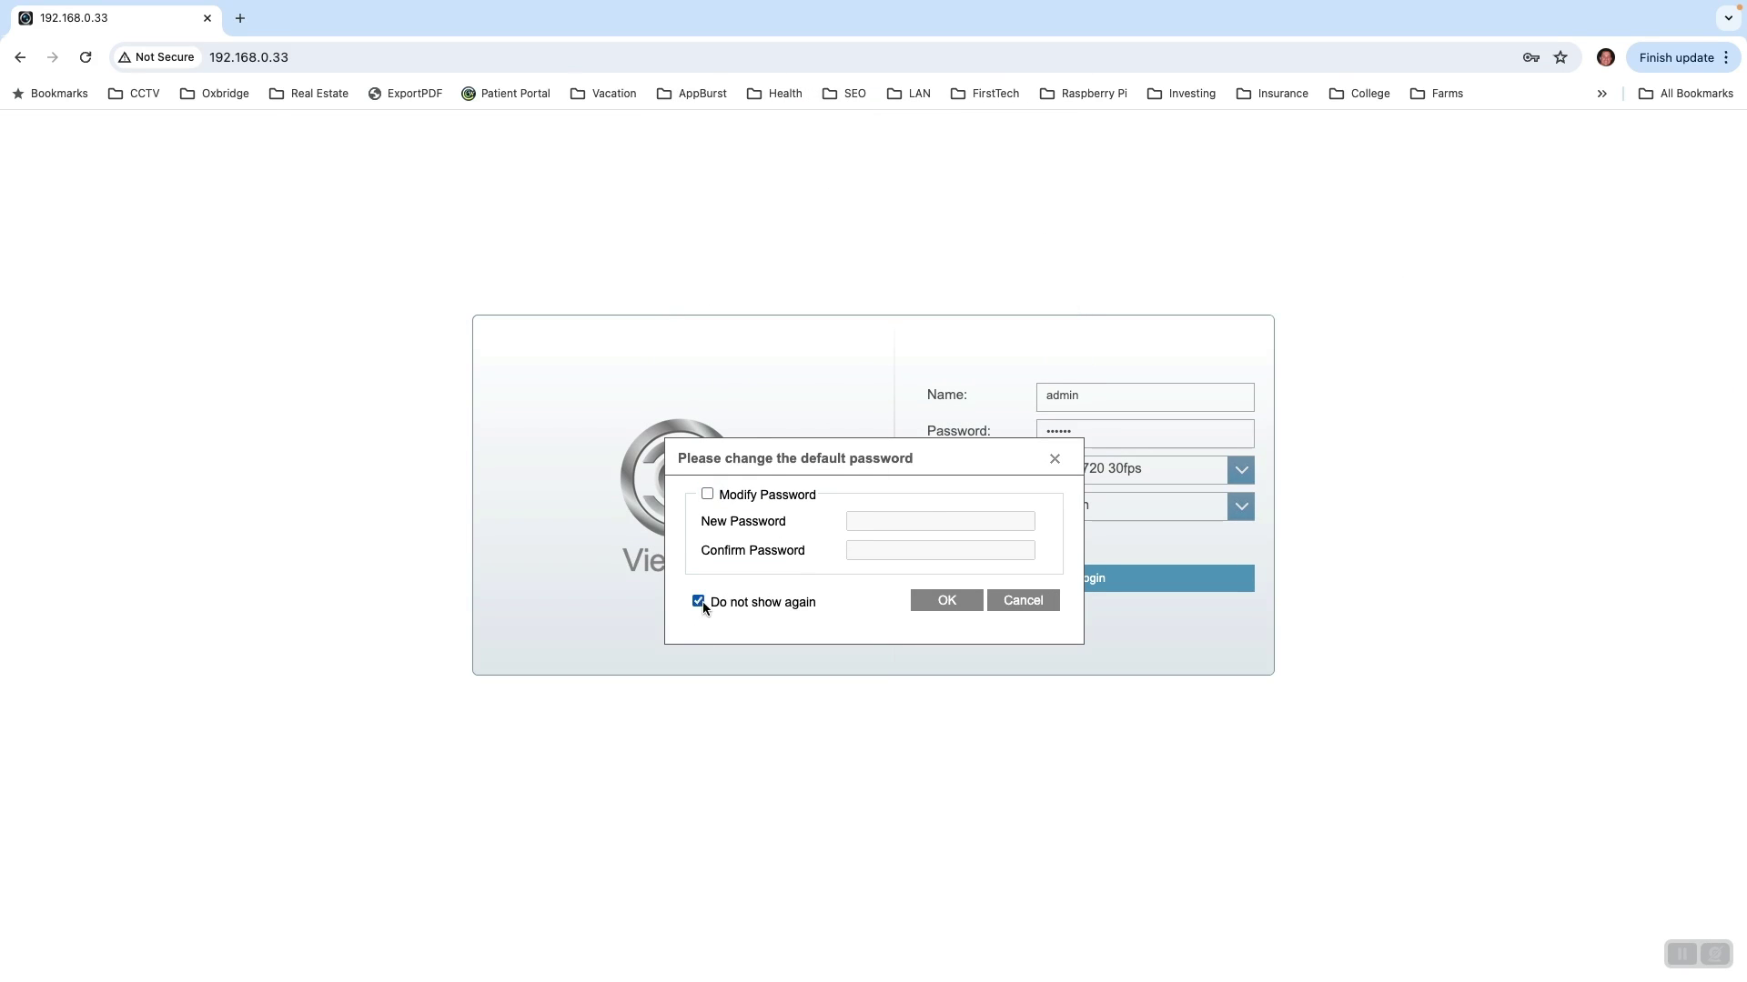
click(947, 600)
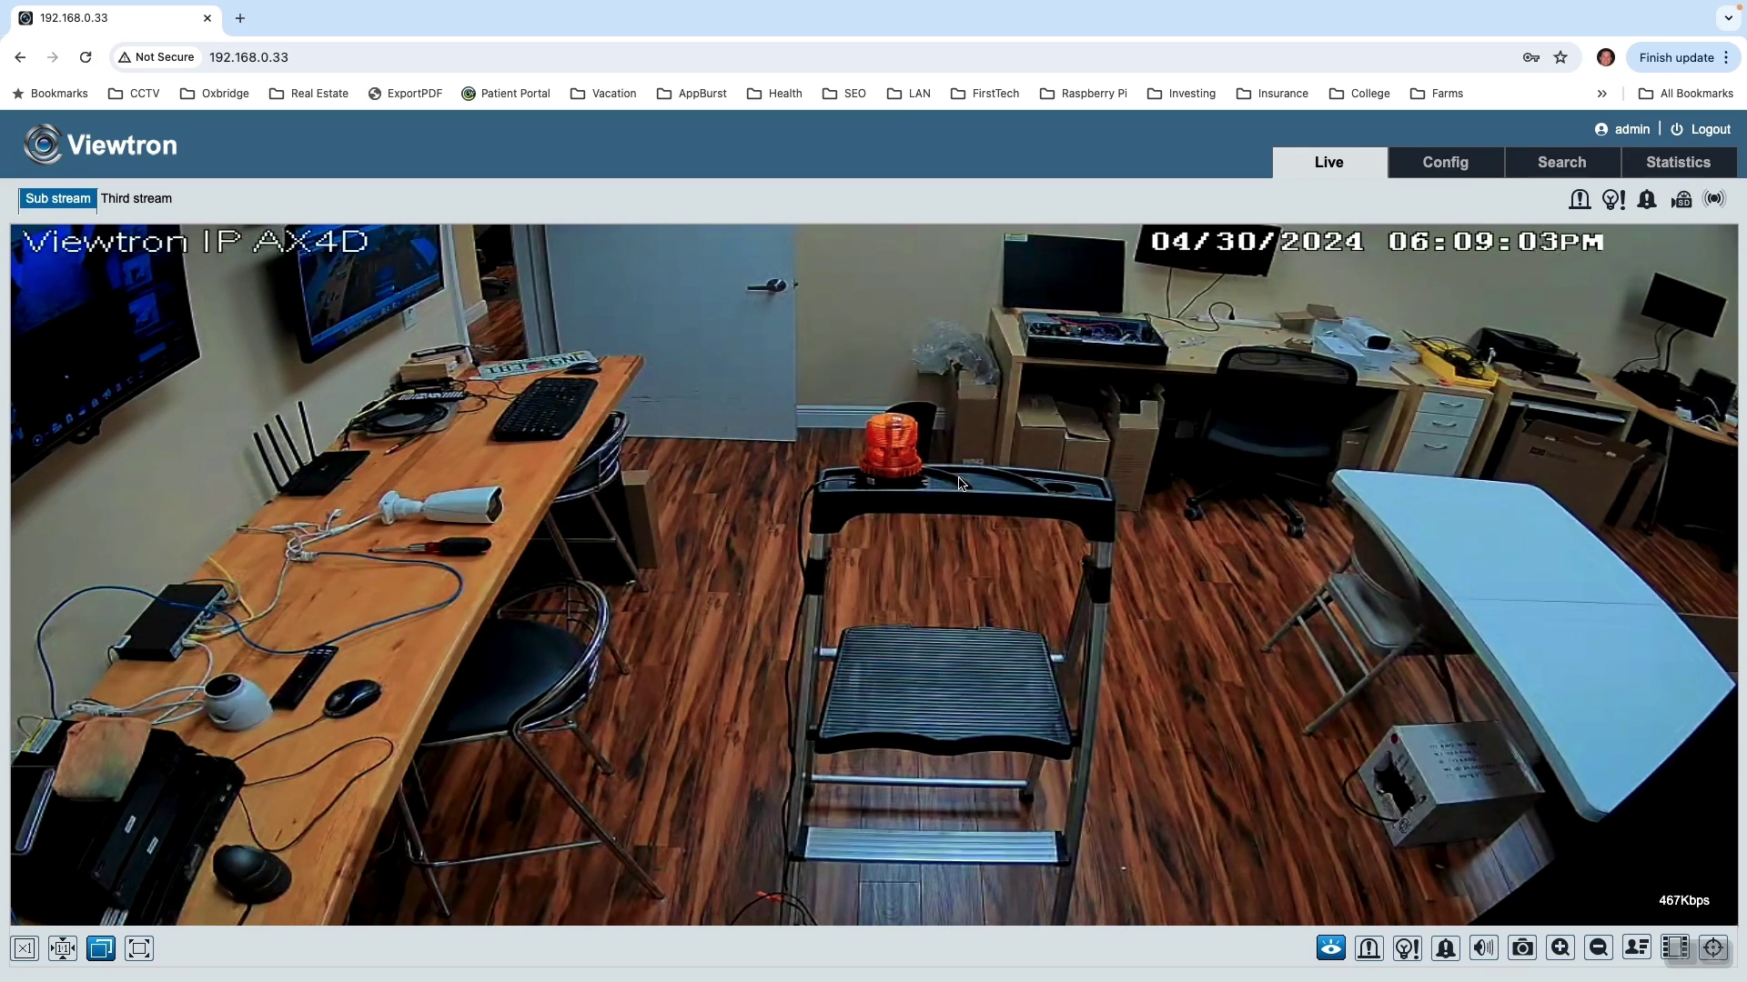
click(1447, 168)
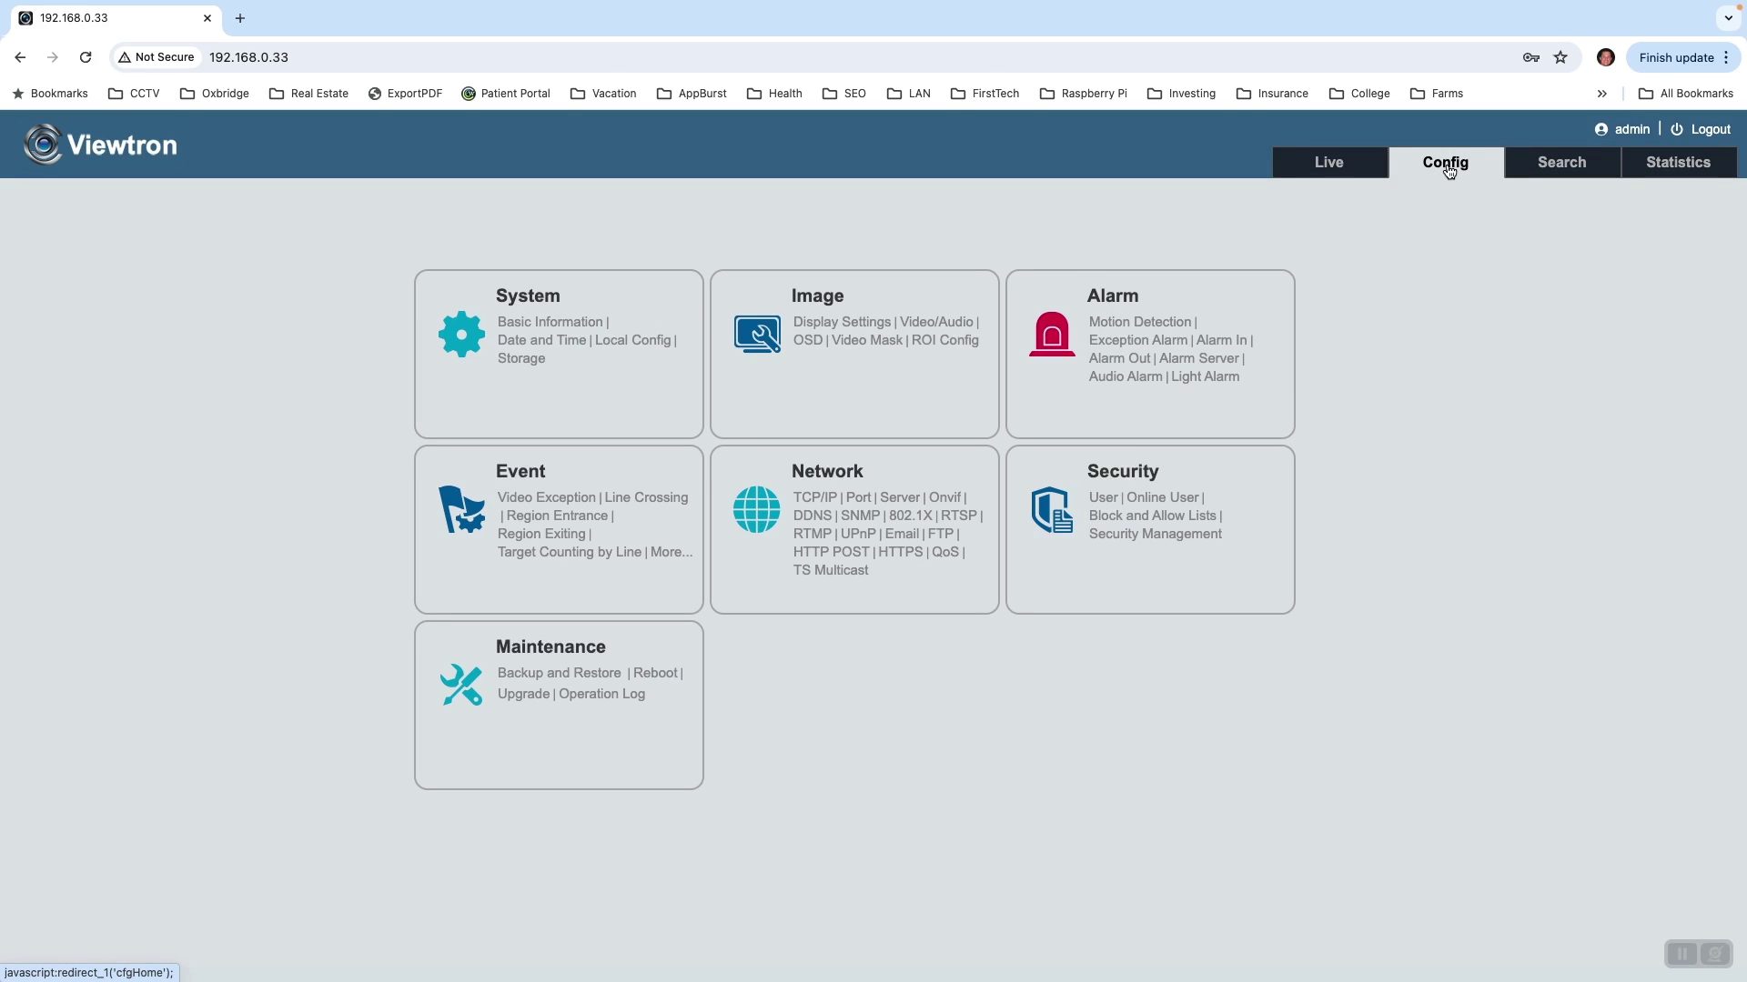
Step: Under Config > Alarm > Alarm Out, keep Alarm Out Mode at Alarm Linkage
click(1127, 296)
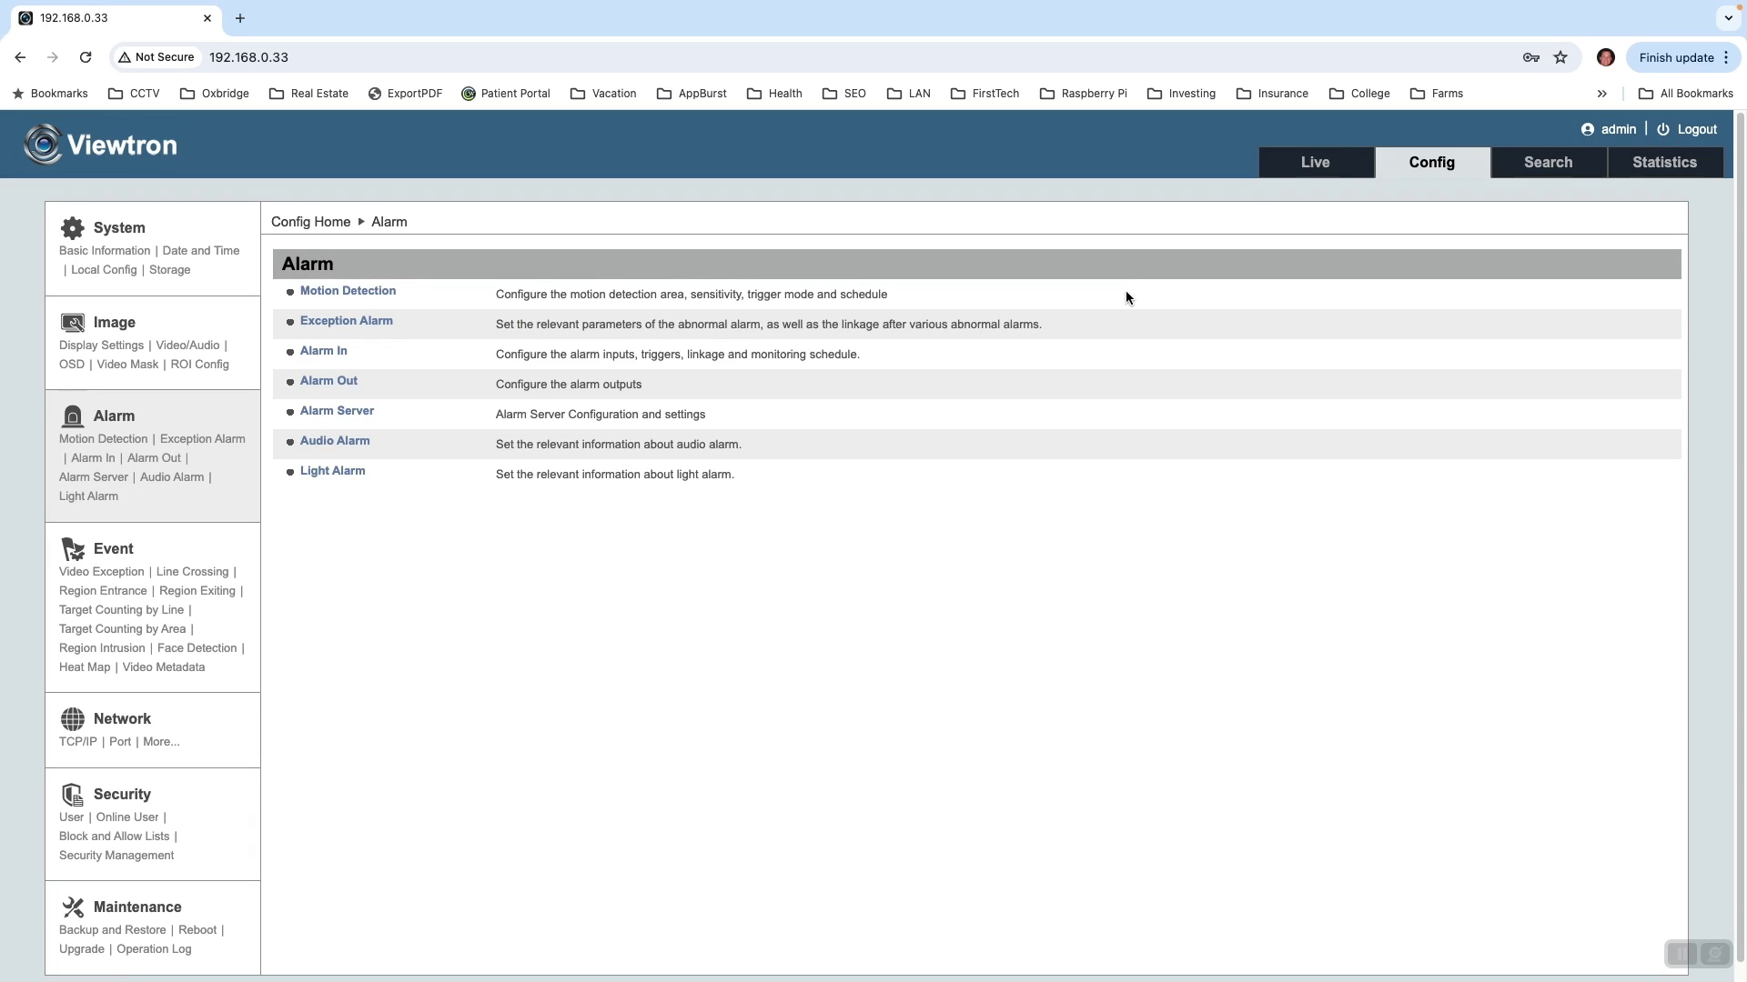
click(346, 386)
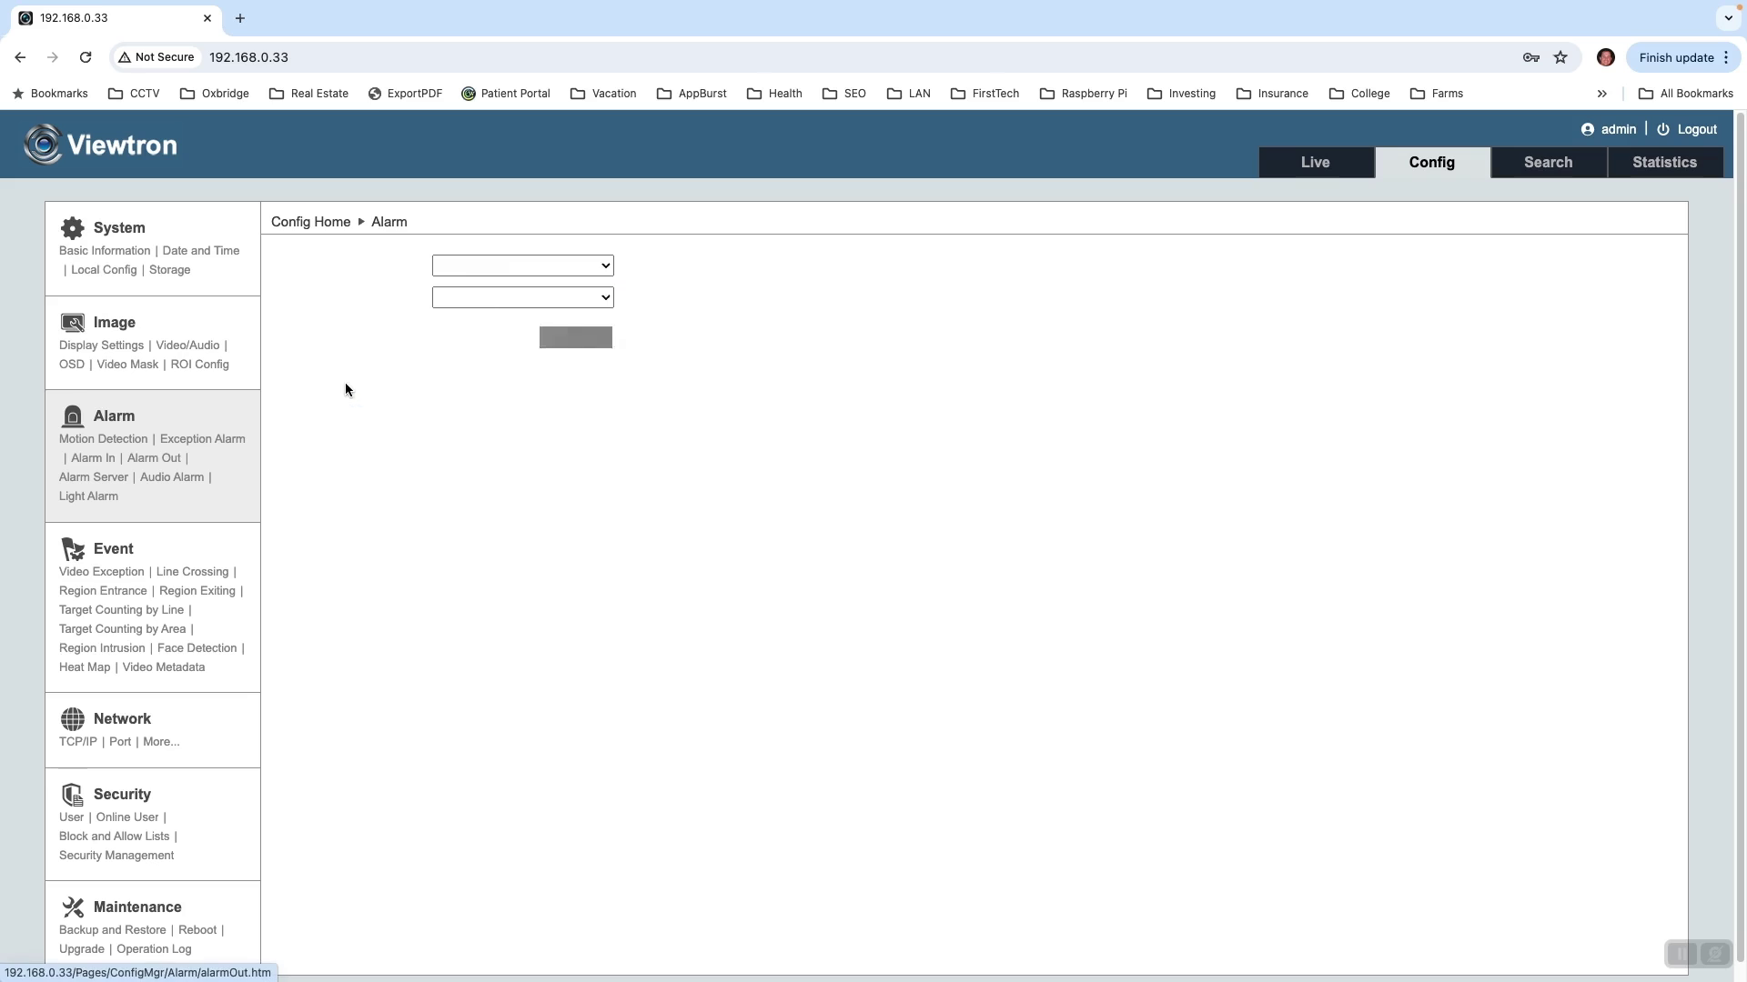
click(604, 265)
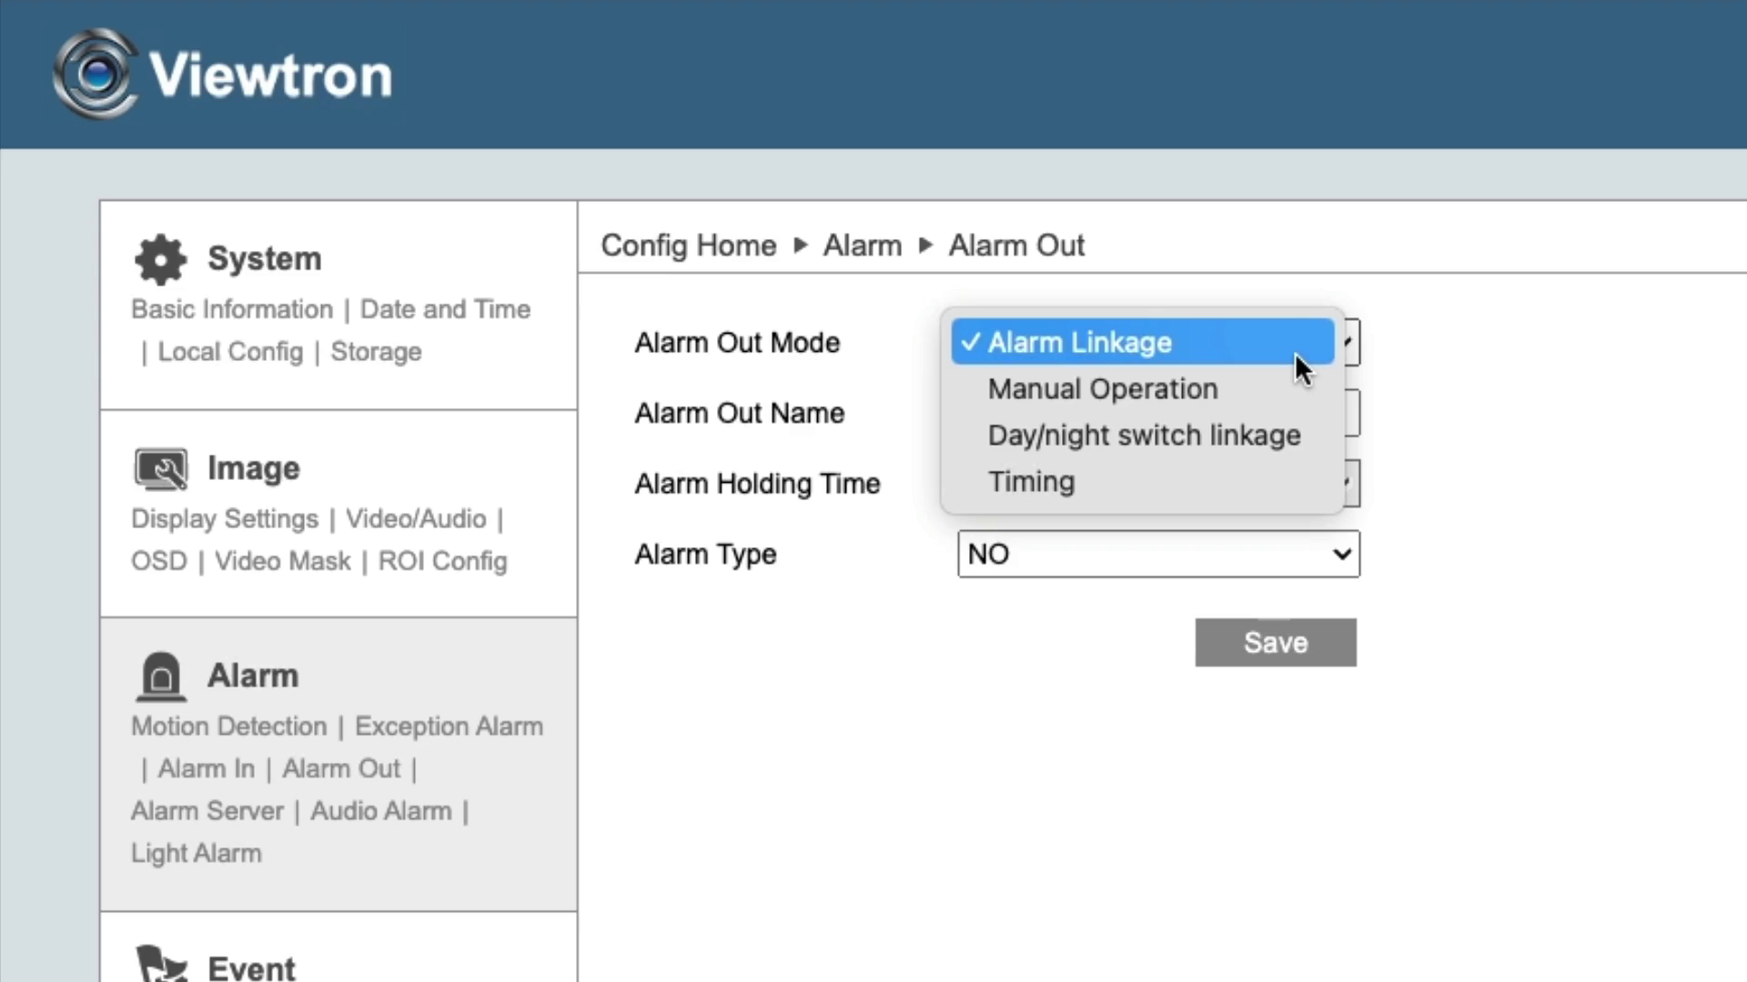
click(1295, 352)
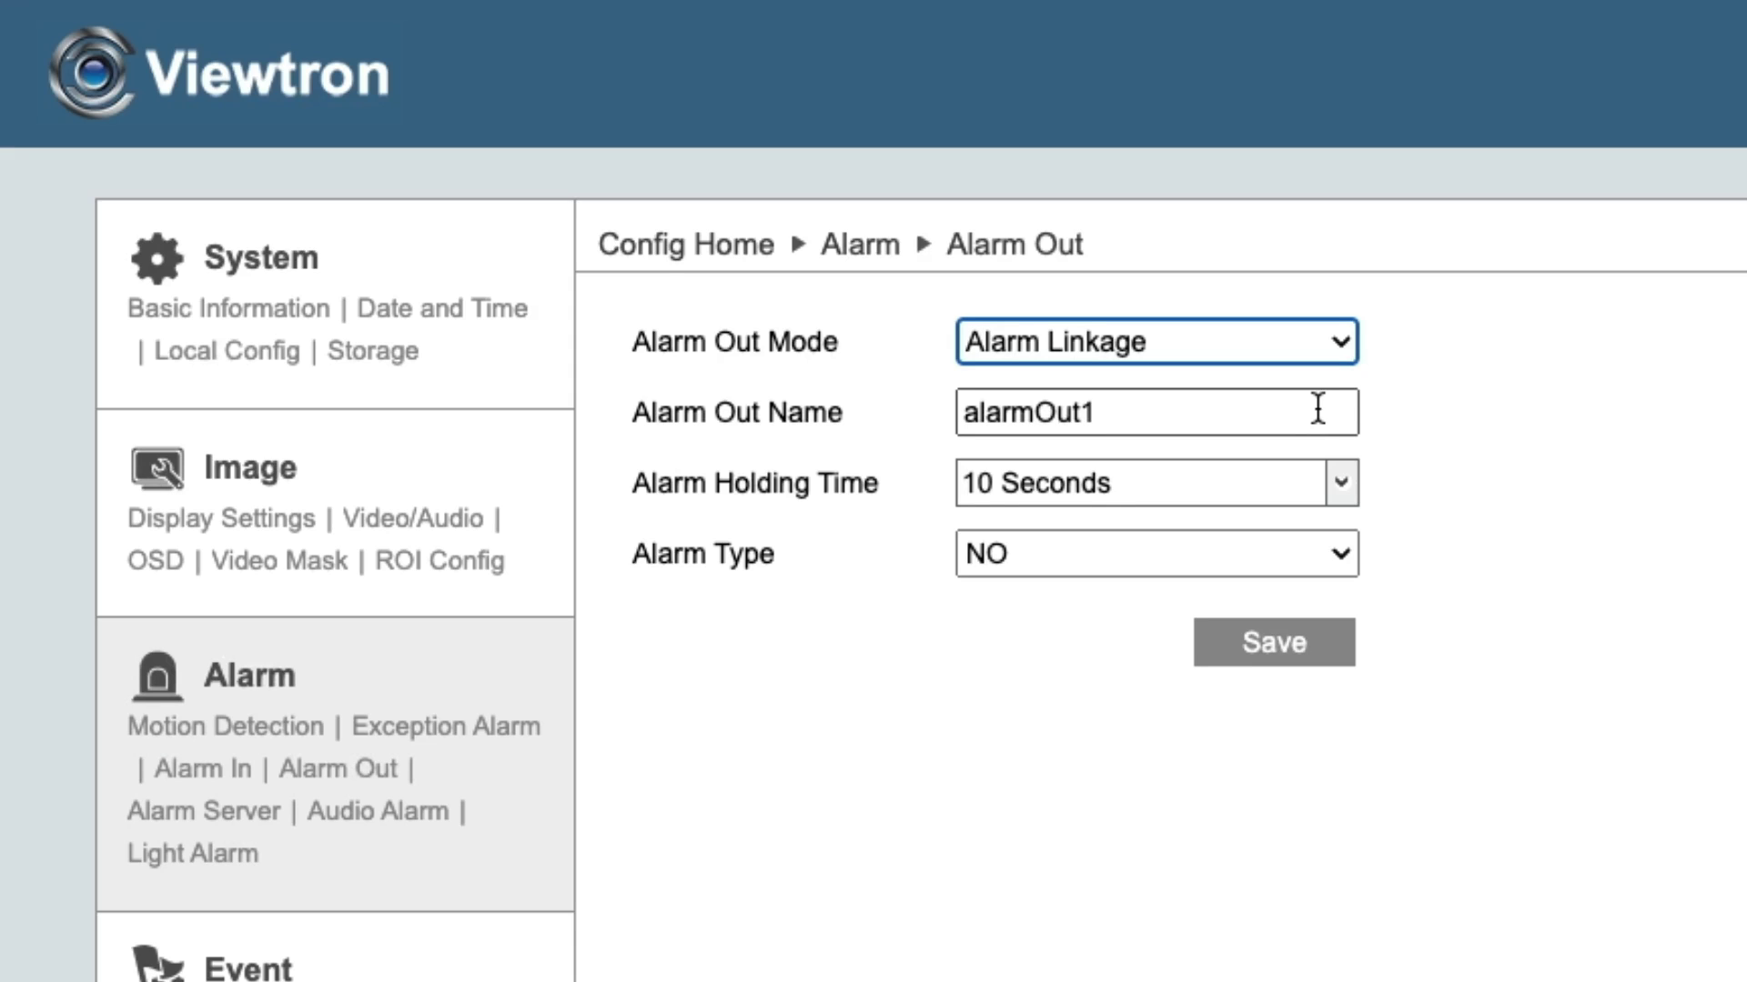
Step: Keep Alarm Holding Time at 10 Seconds and Alarm Type at NO
click(1335, 482)
drag(1345, 538, 1329, 697)
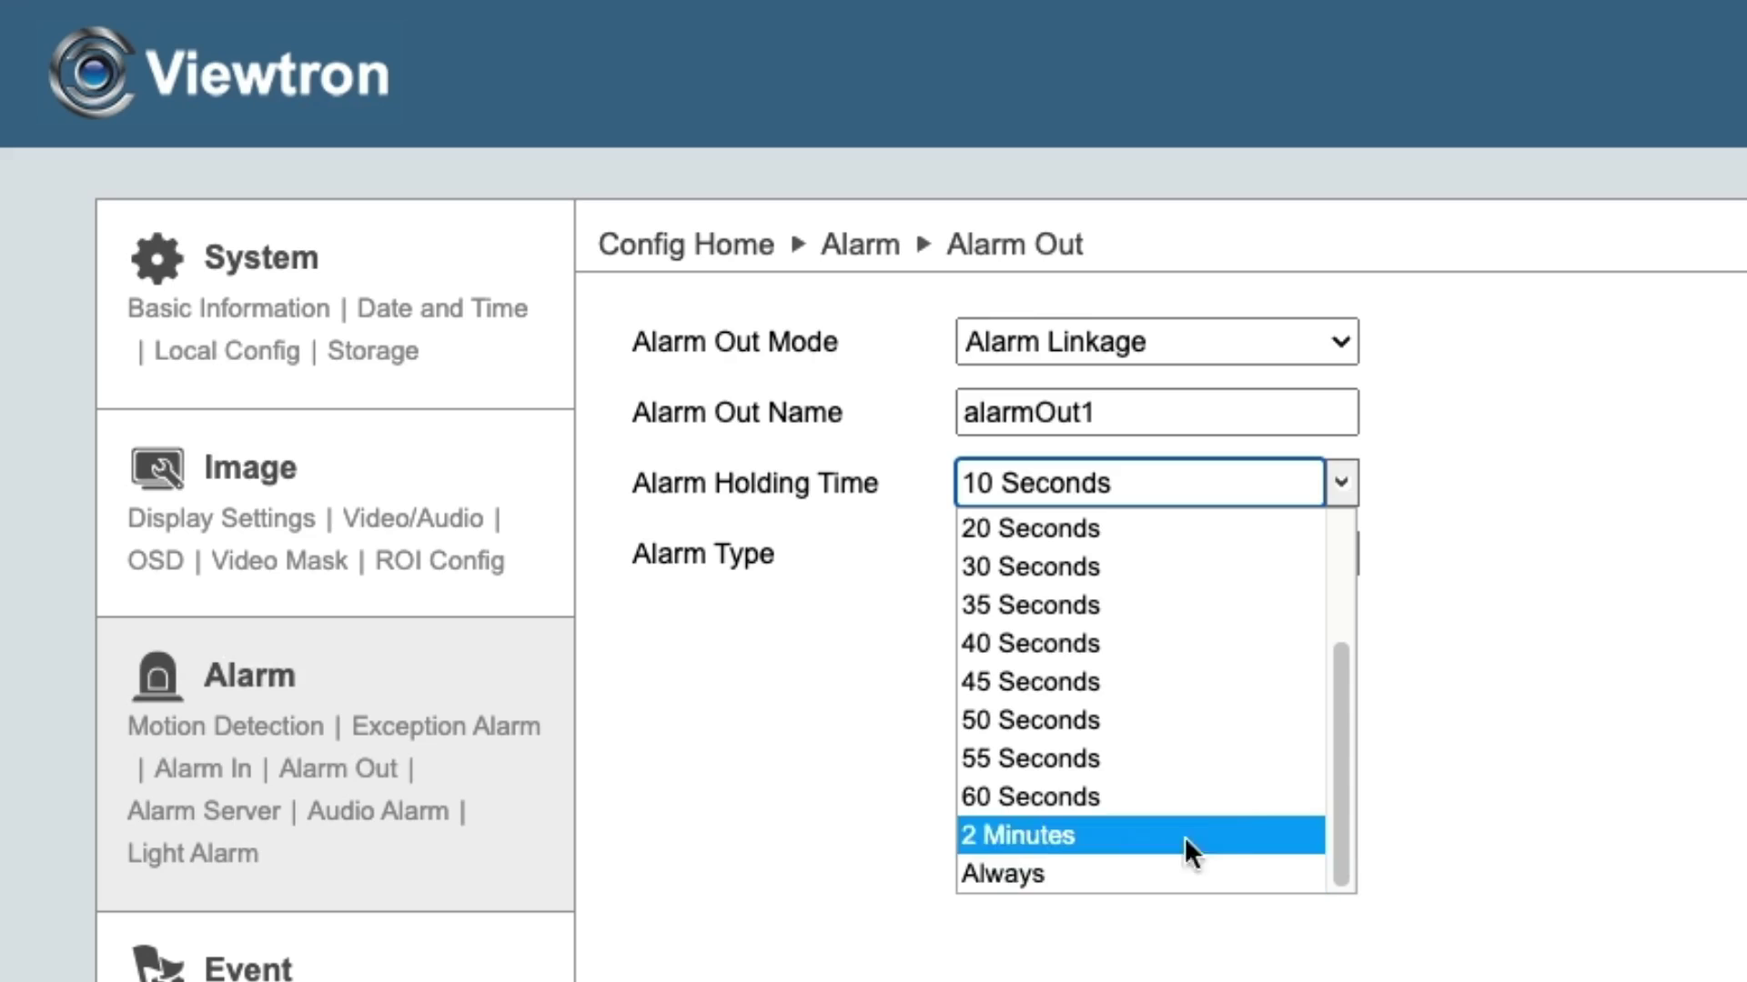
drag(1342, 728, 1344, 671)
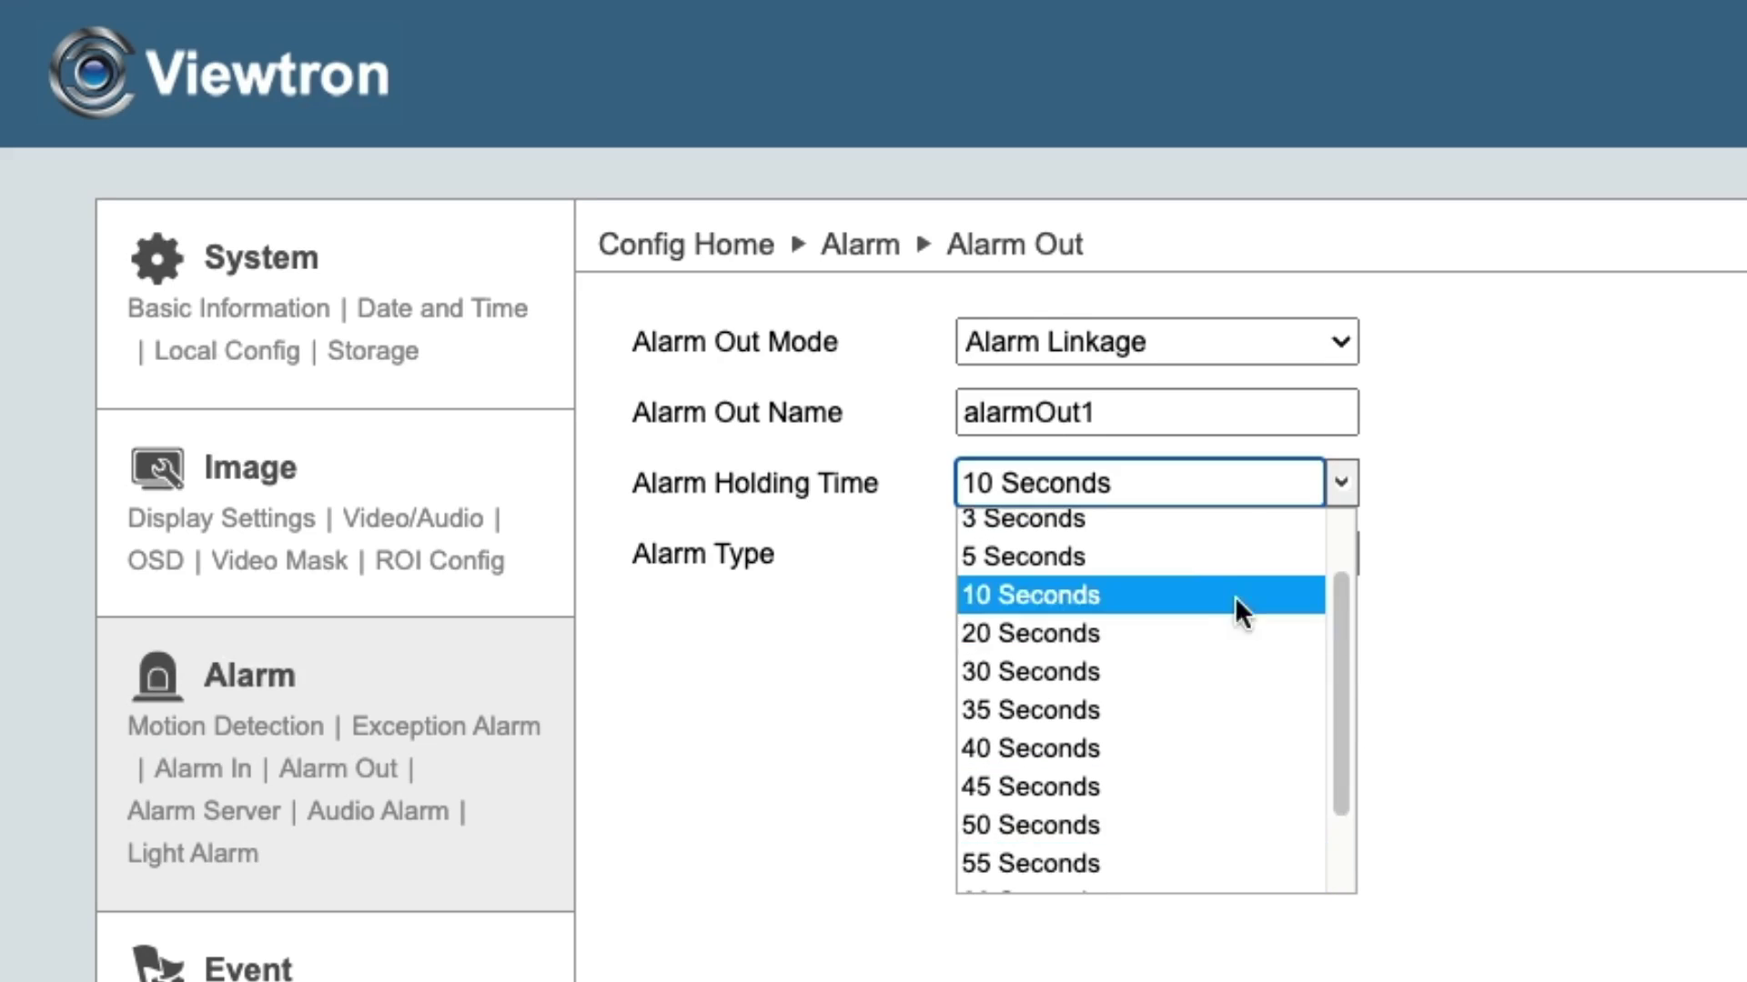
click(1193, 592)
click(1339, 556)
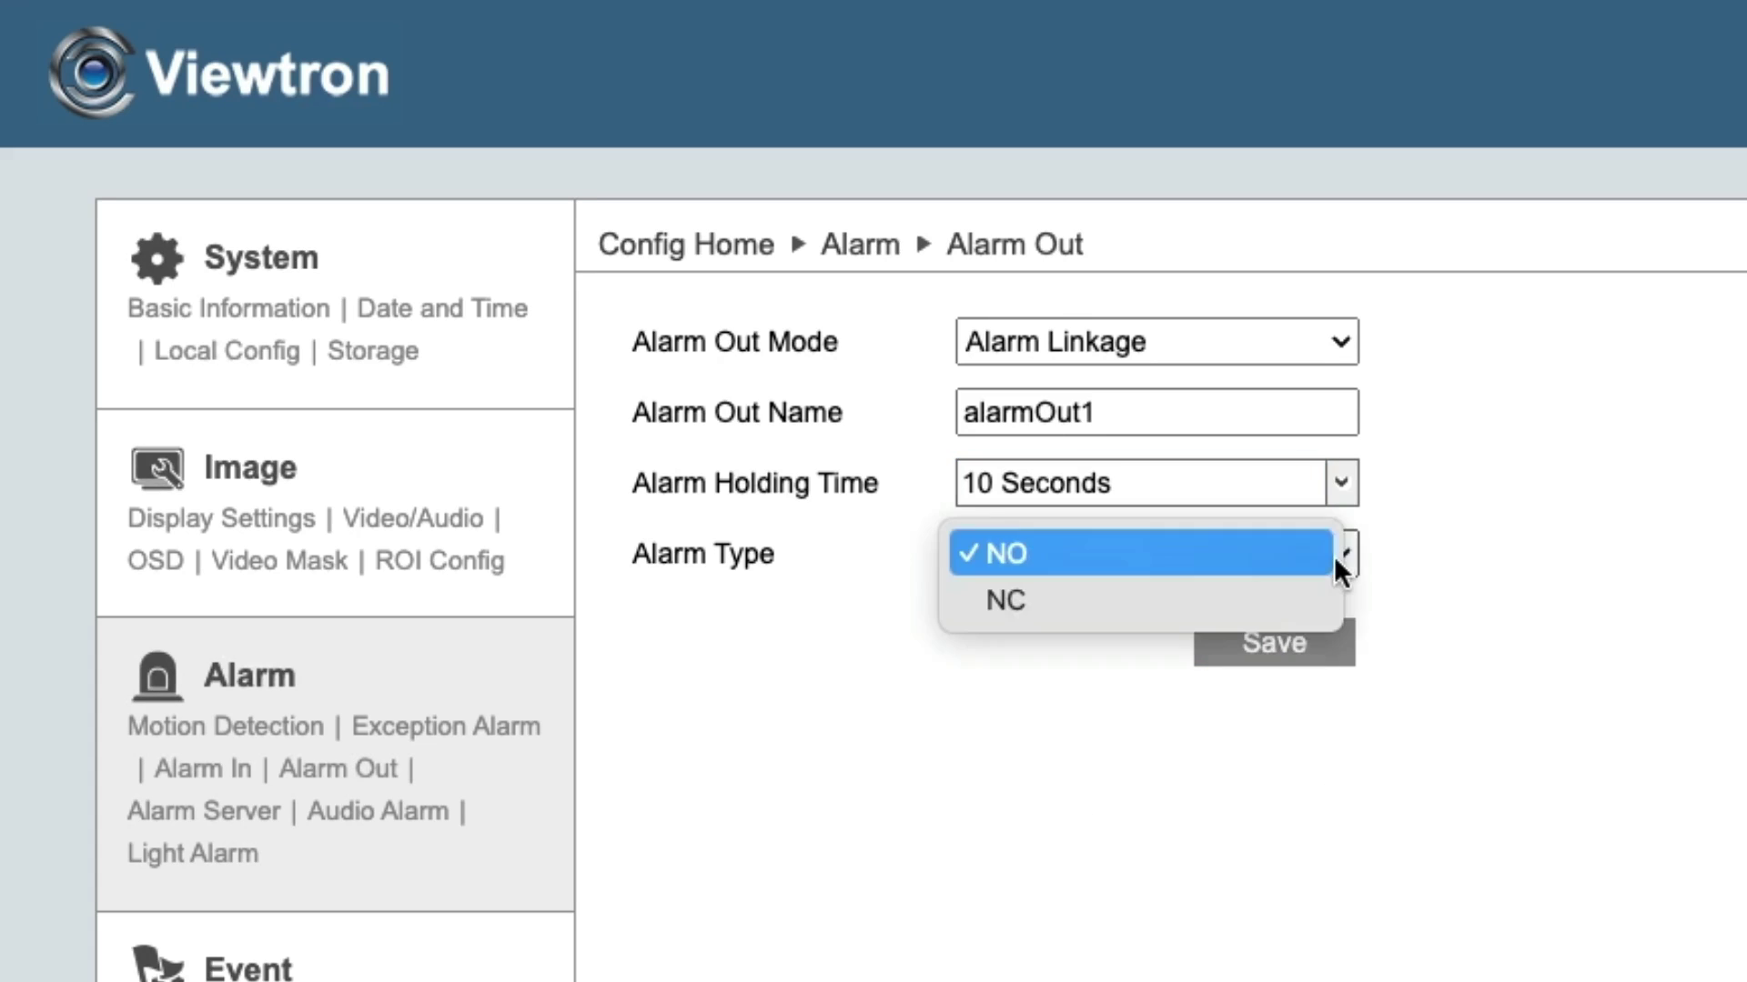
click(1219, 559)
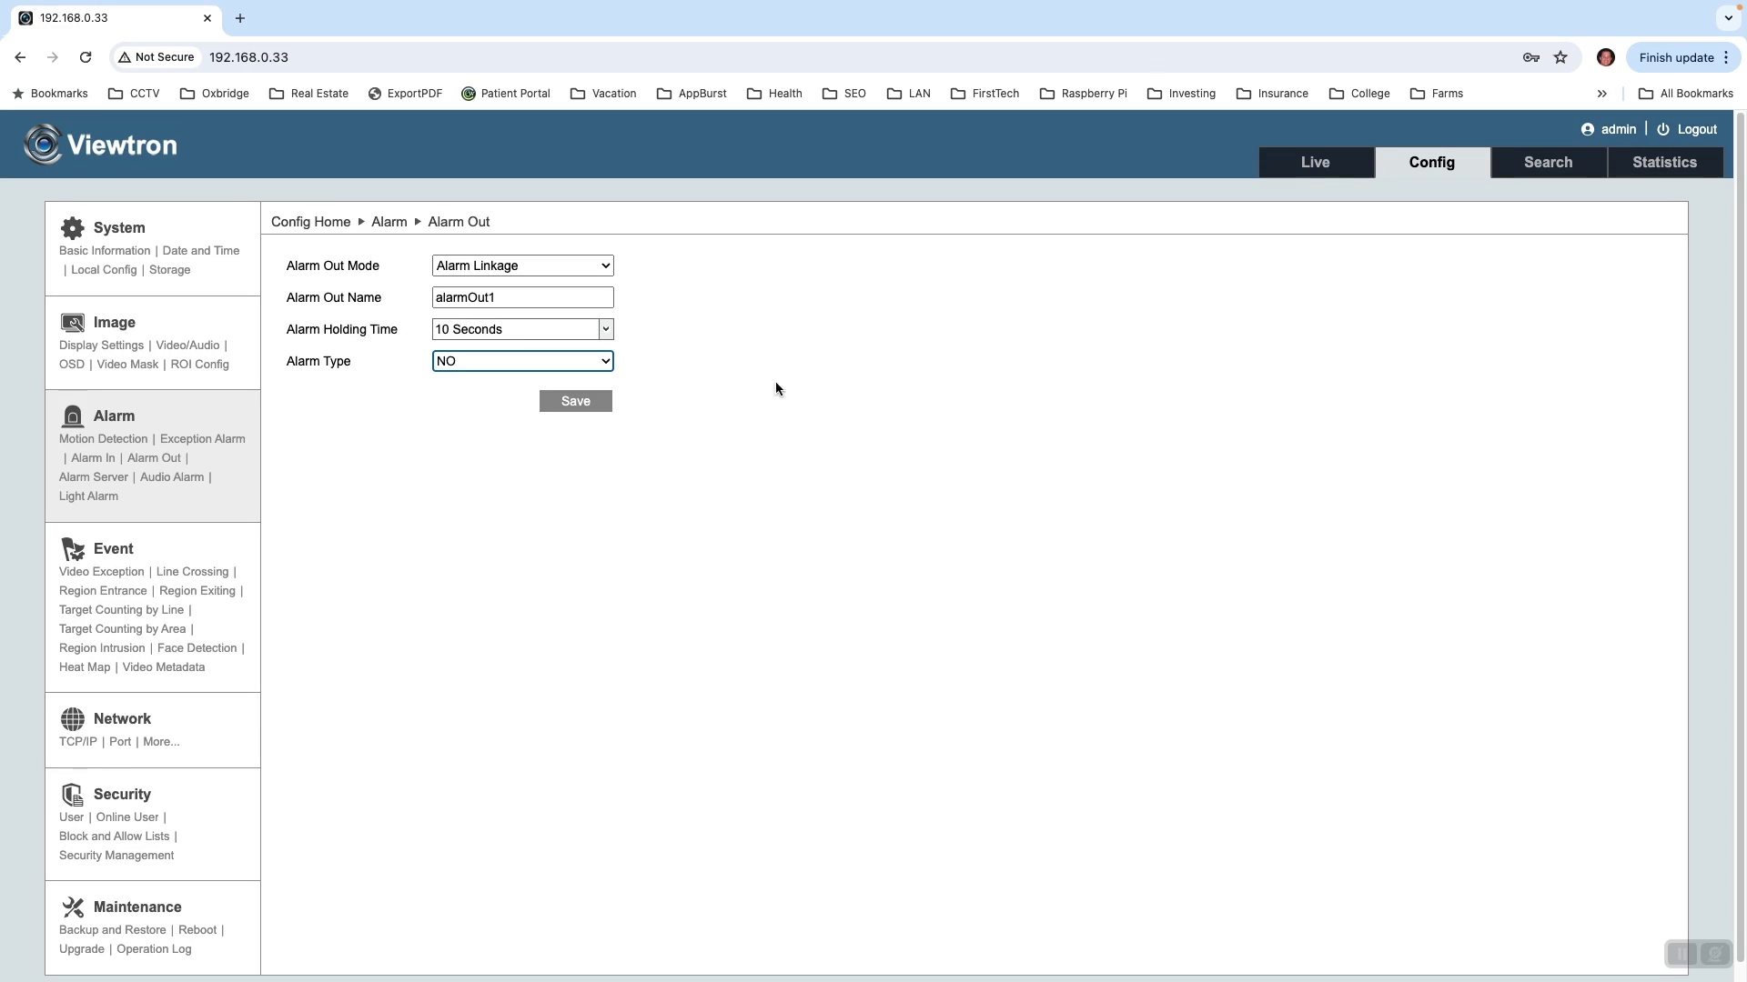
click(1305, 171)
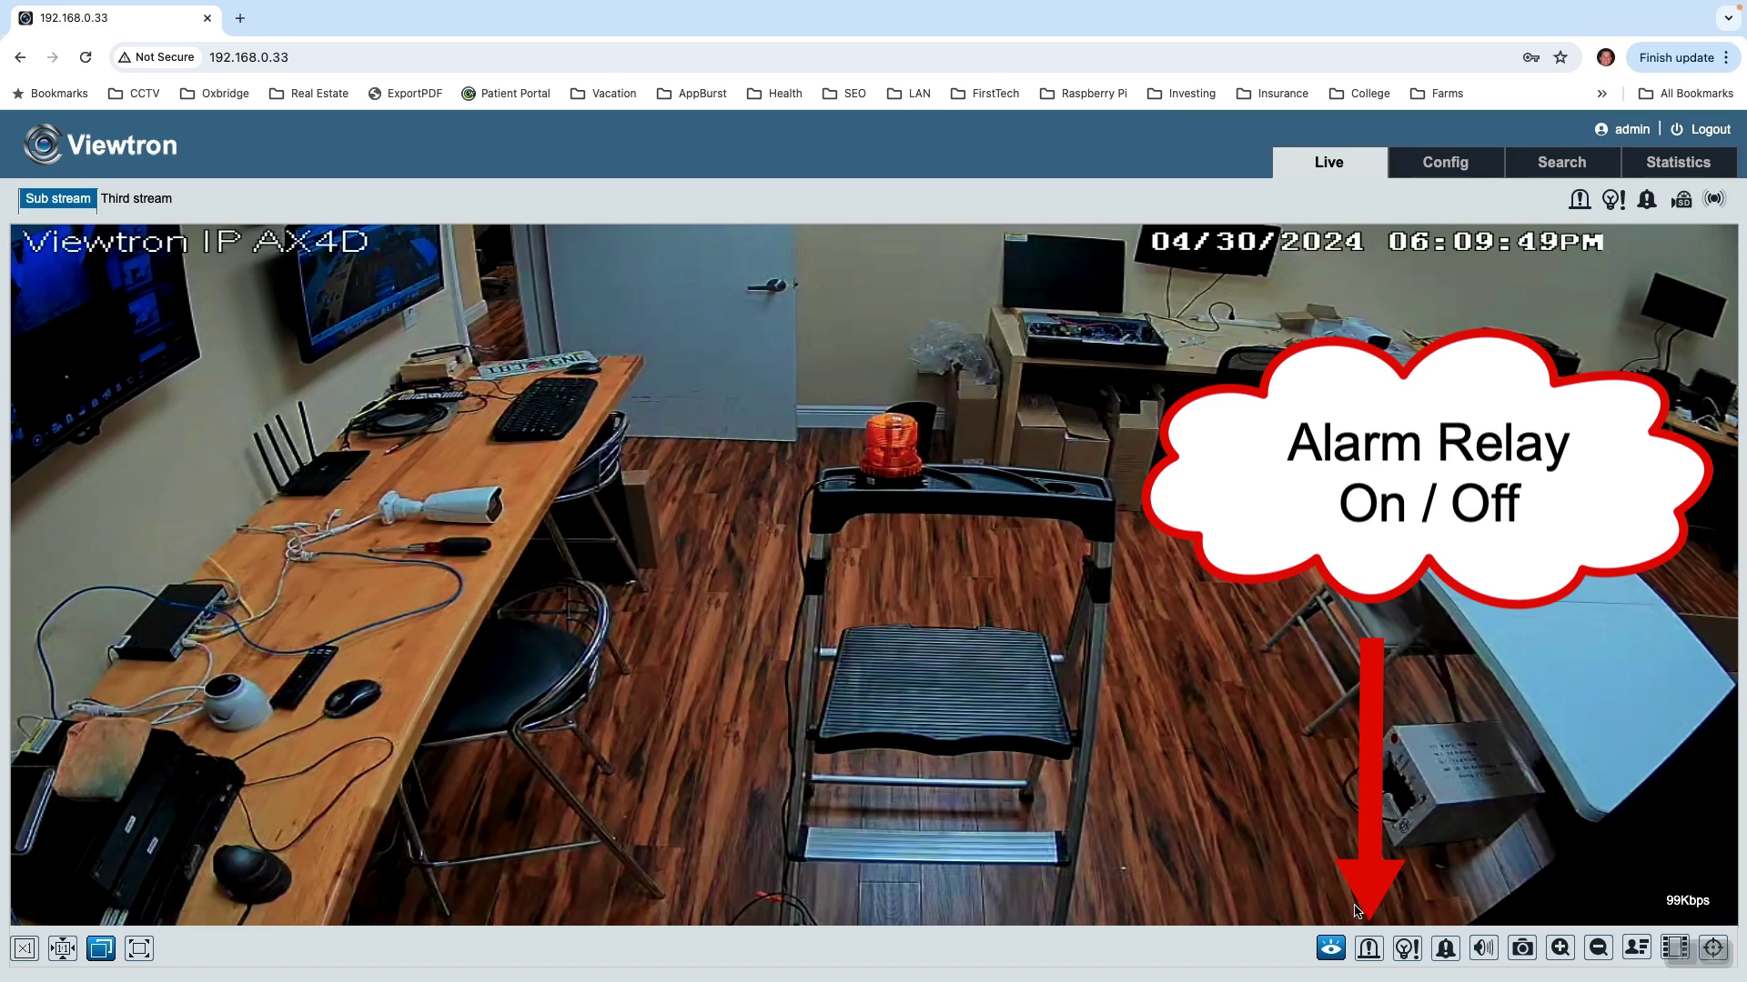
Step: Switch the alarm relay on from the Live toolbar, then take the browser out of full screen
click(1369, 950)
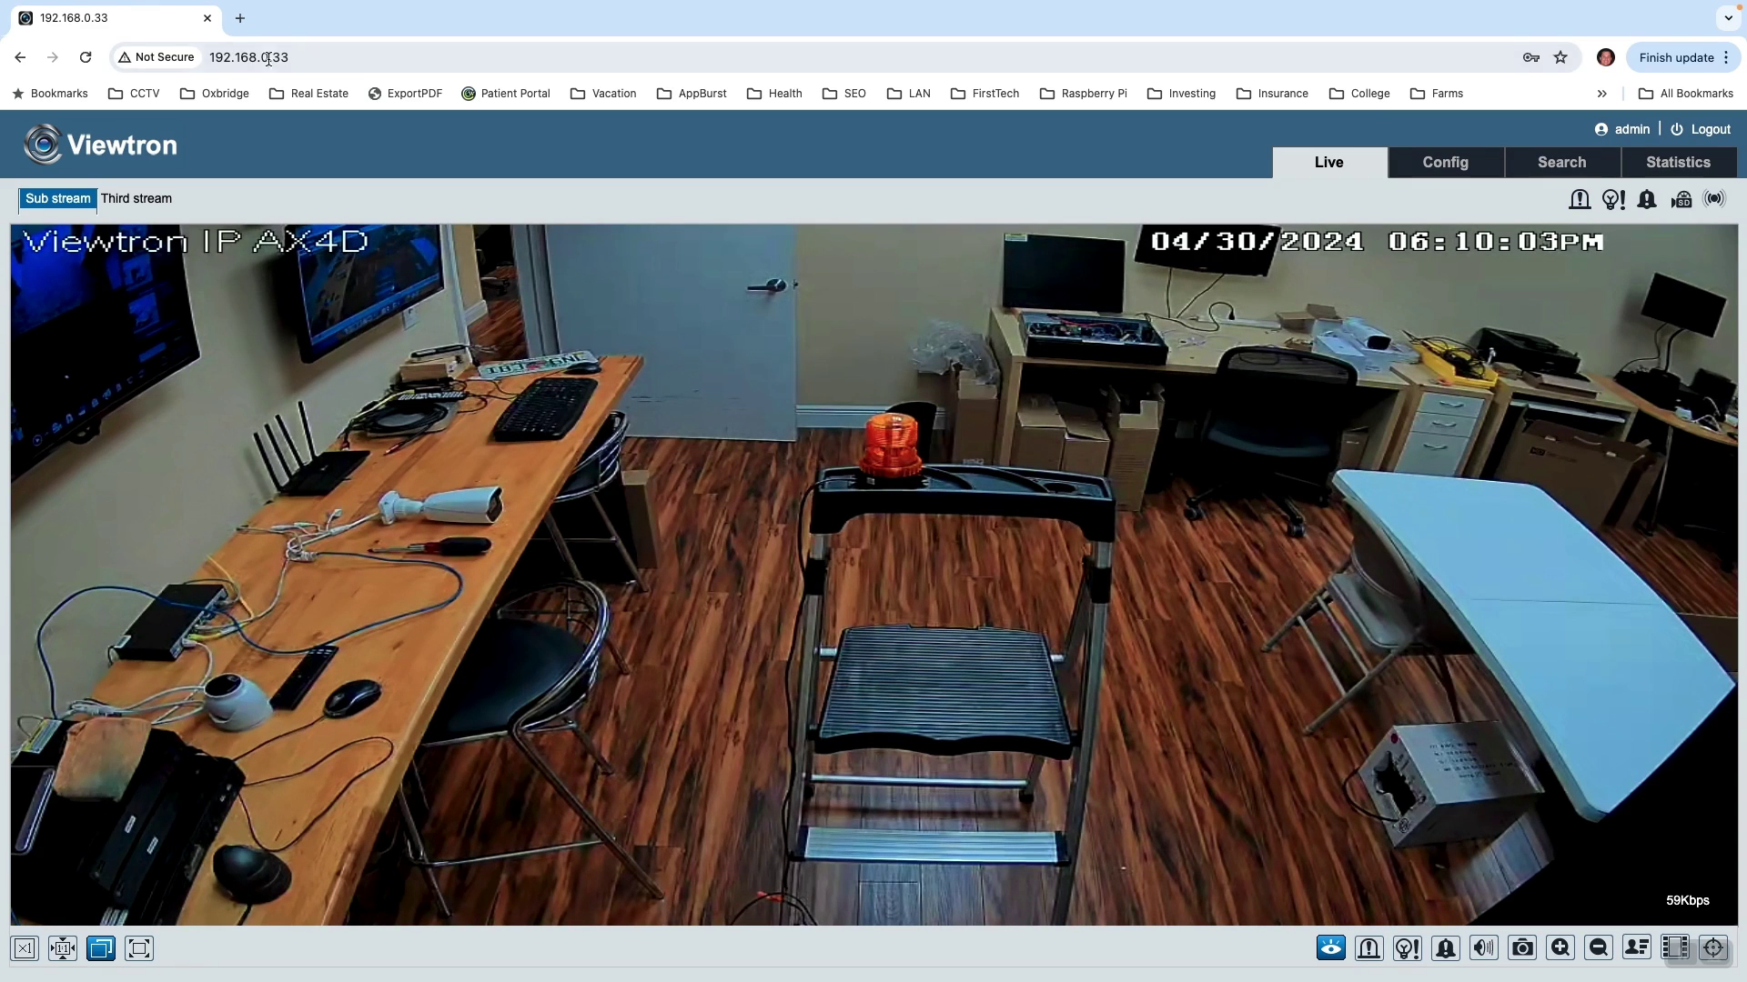
mouse_move(123, 9)
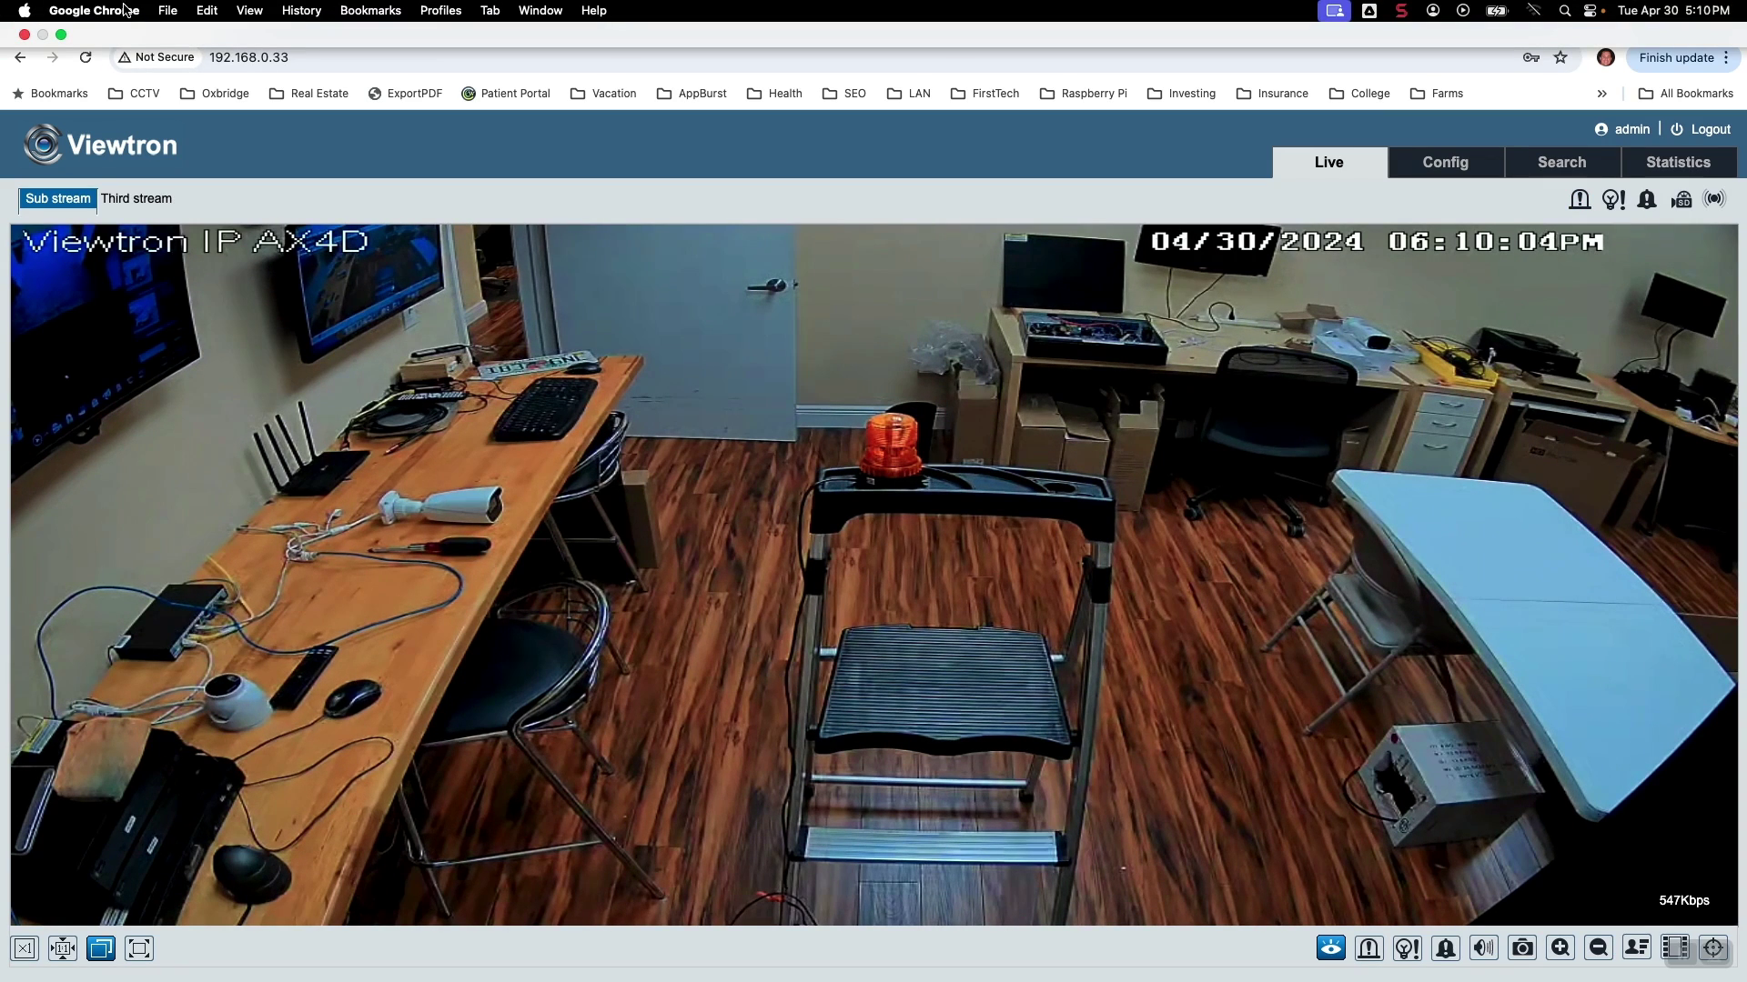
click(62, 36)
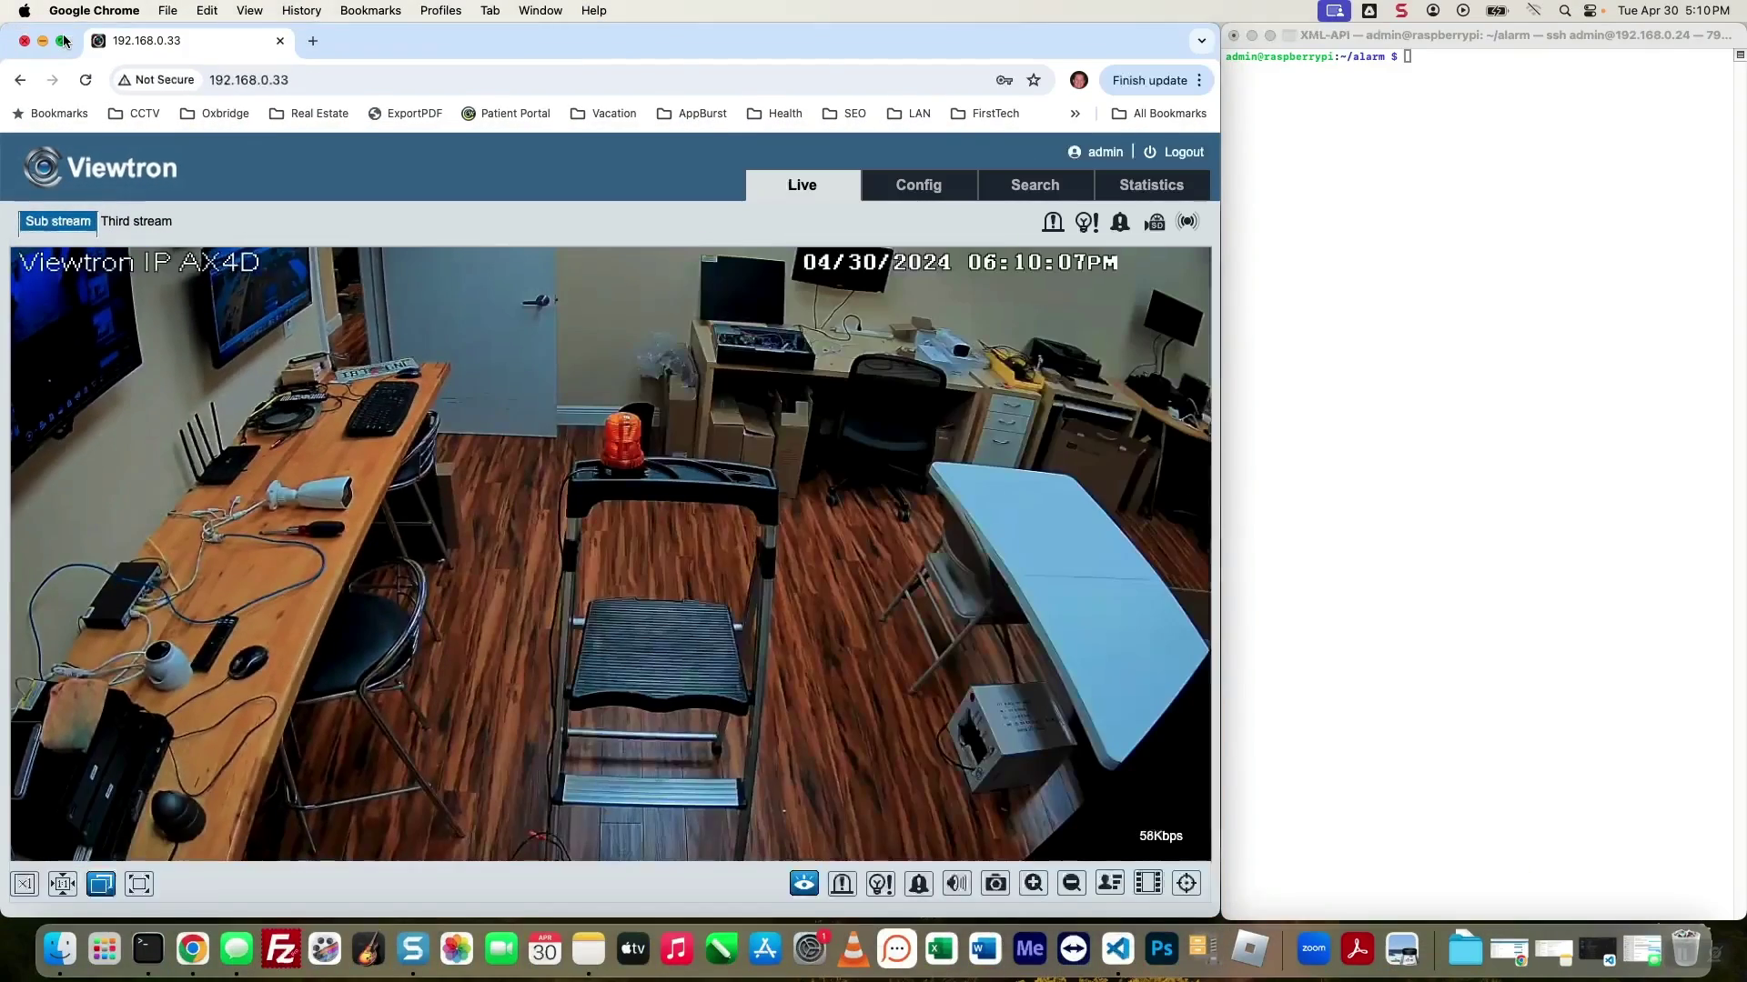
Step: Run ./alarm-out.py and choose ManualAlarmOut with 1 to turn the relay on
click(1398, 72)
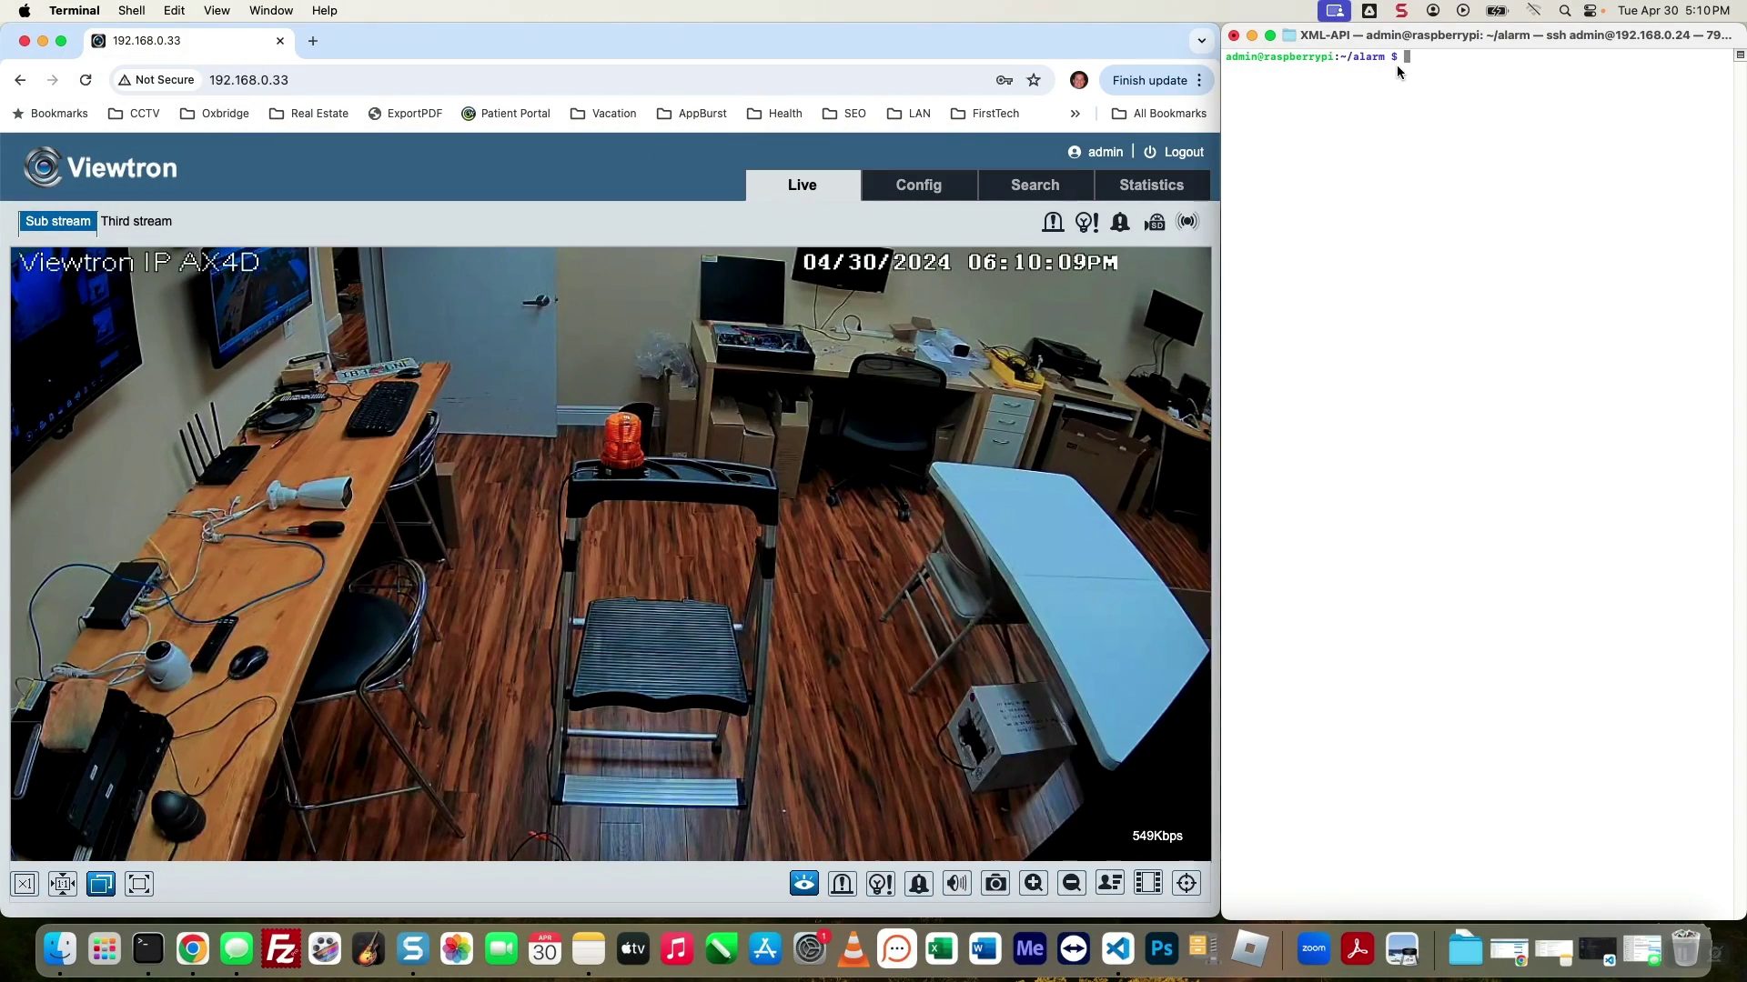
text(./alarm-out.py)
key(Return)
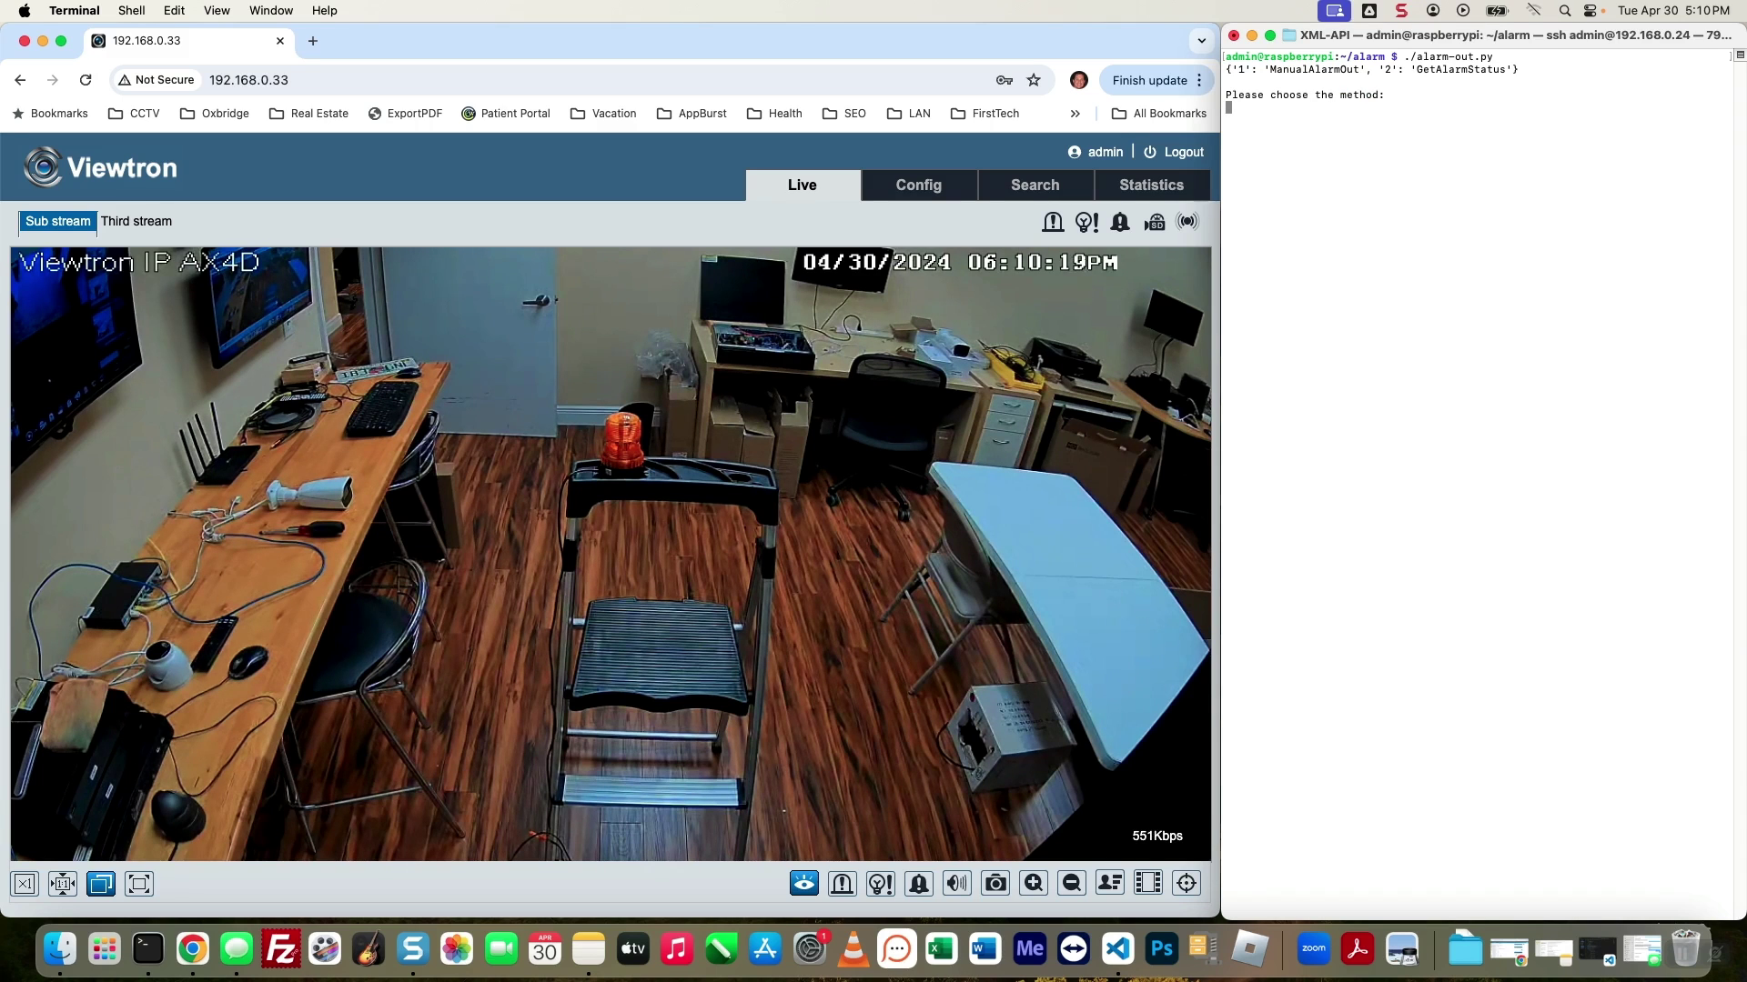
text(1)
key(Return)
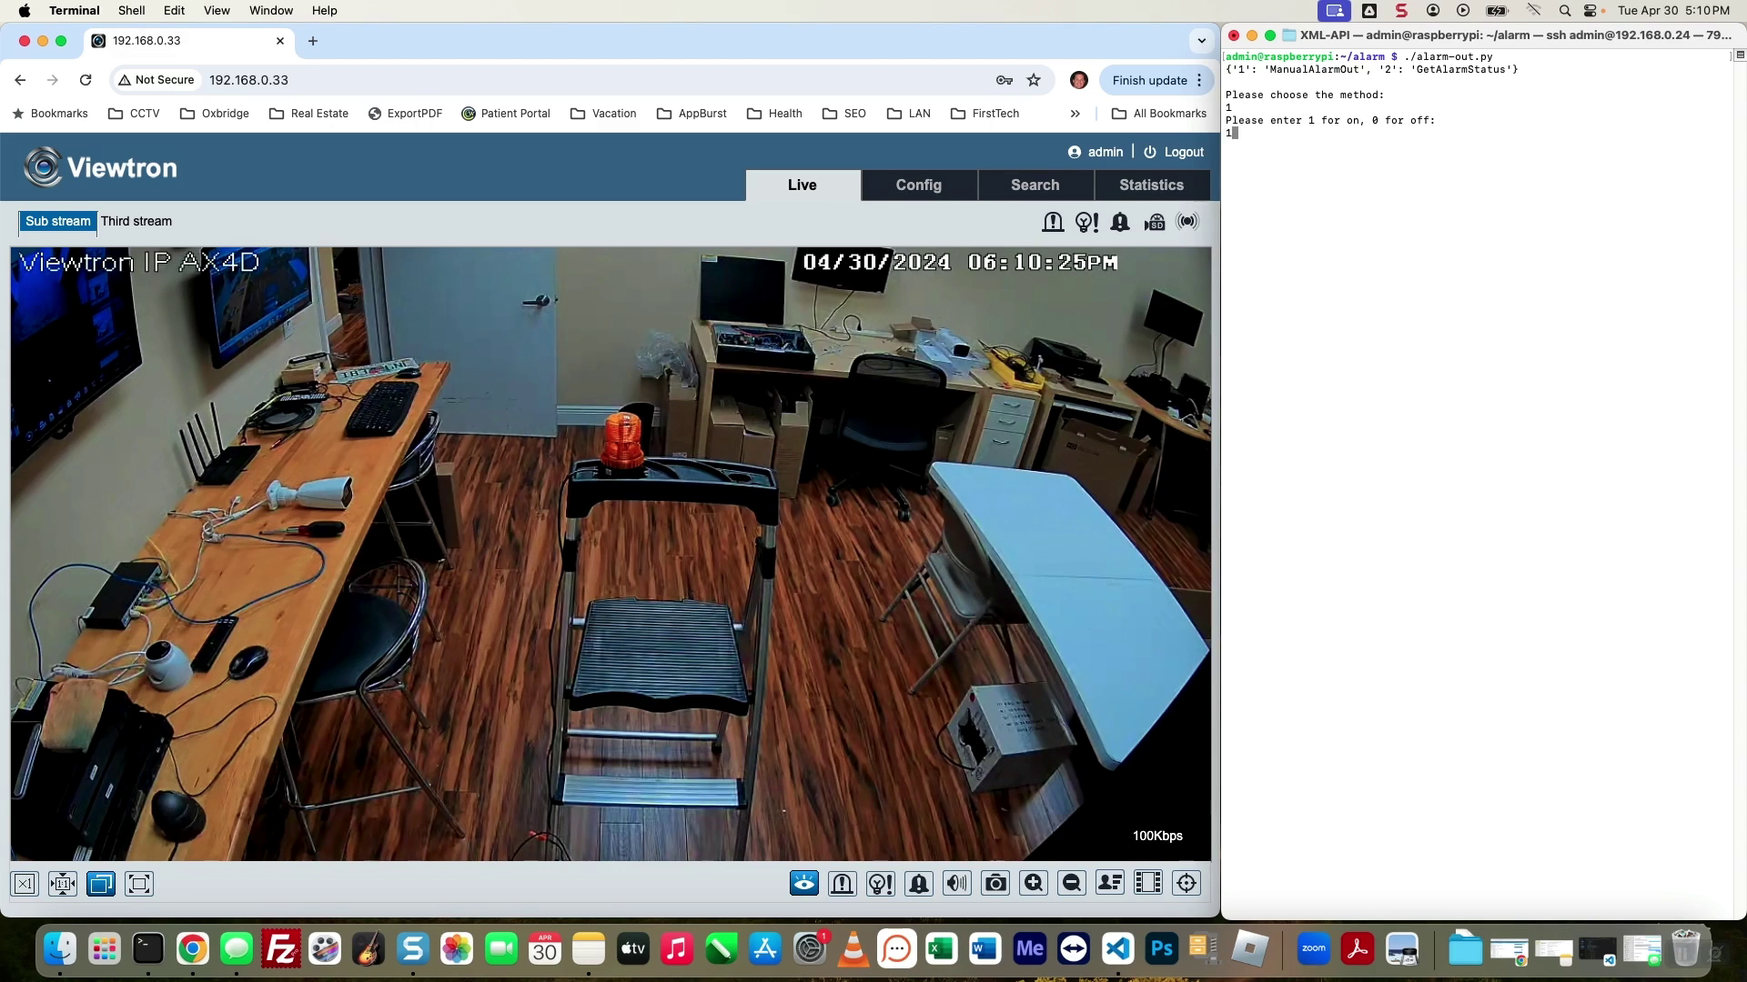
text(1)
key(Return)
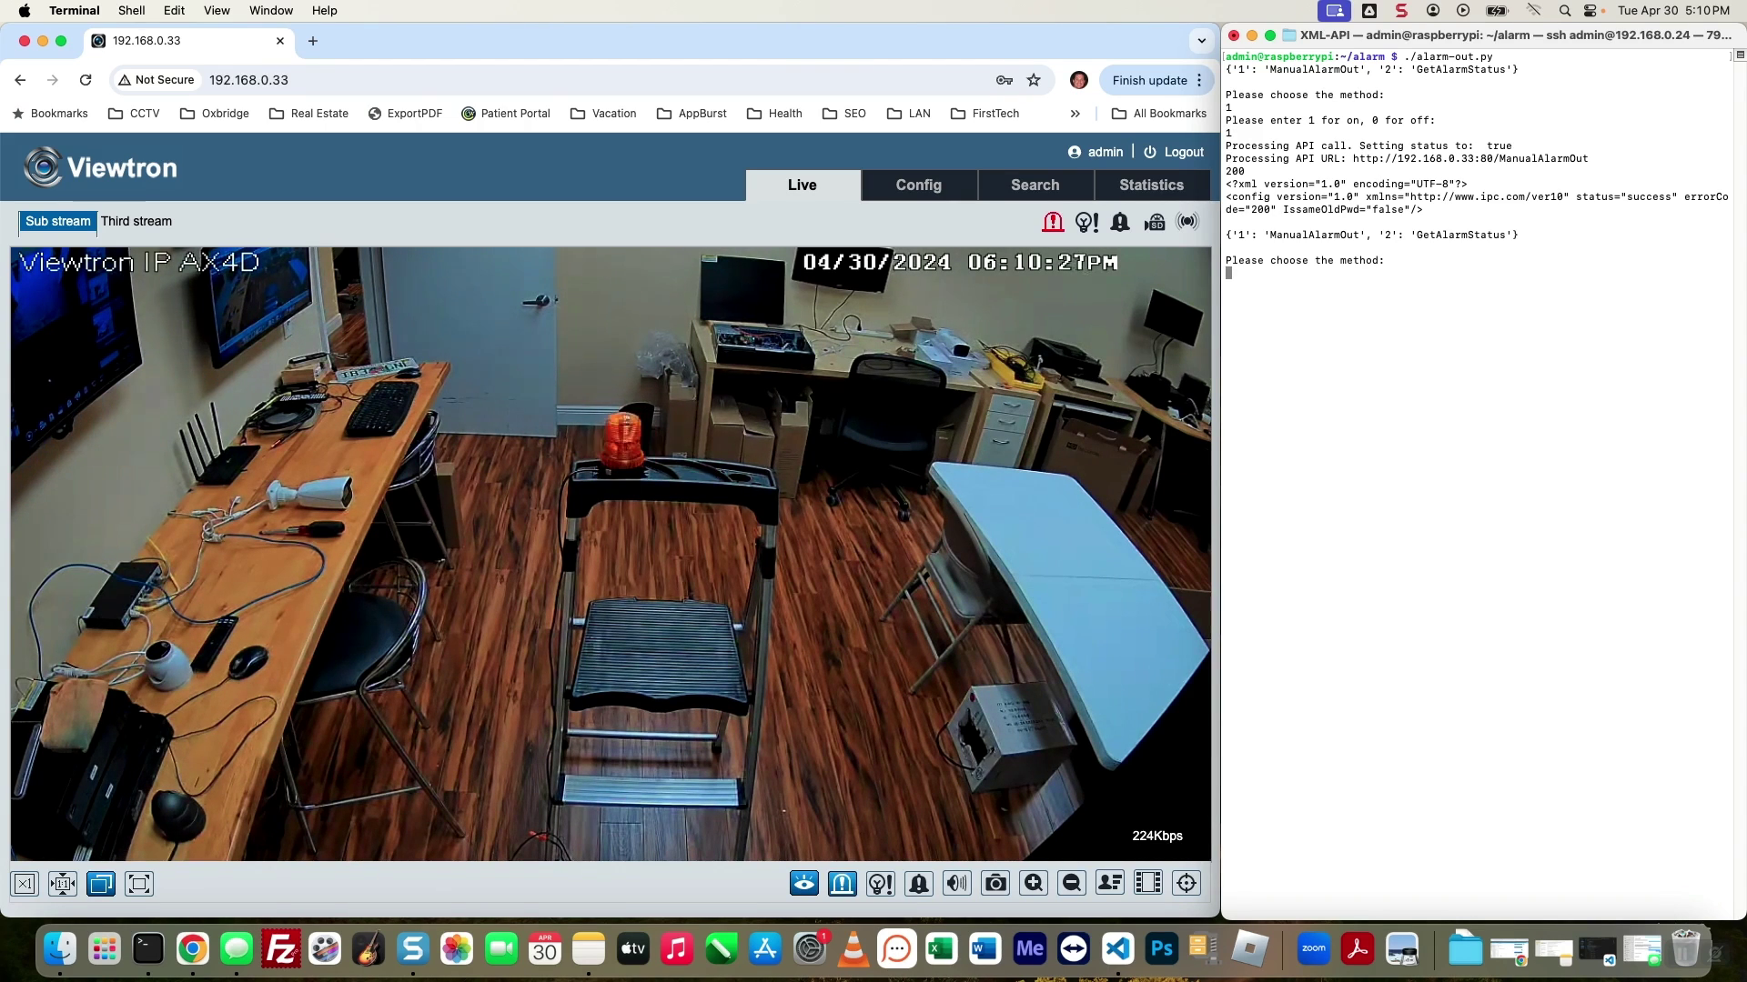
Step: Query GetAlarmStatus (option 2) twice, checking that ioOutAlarm reads true
text(2)
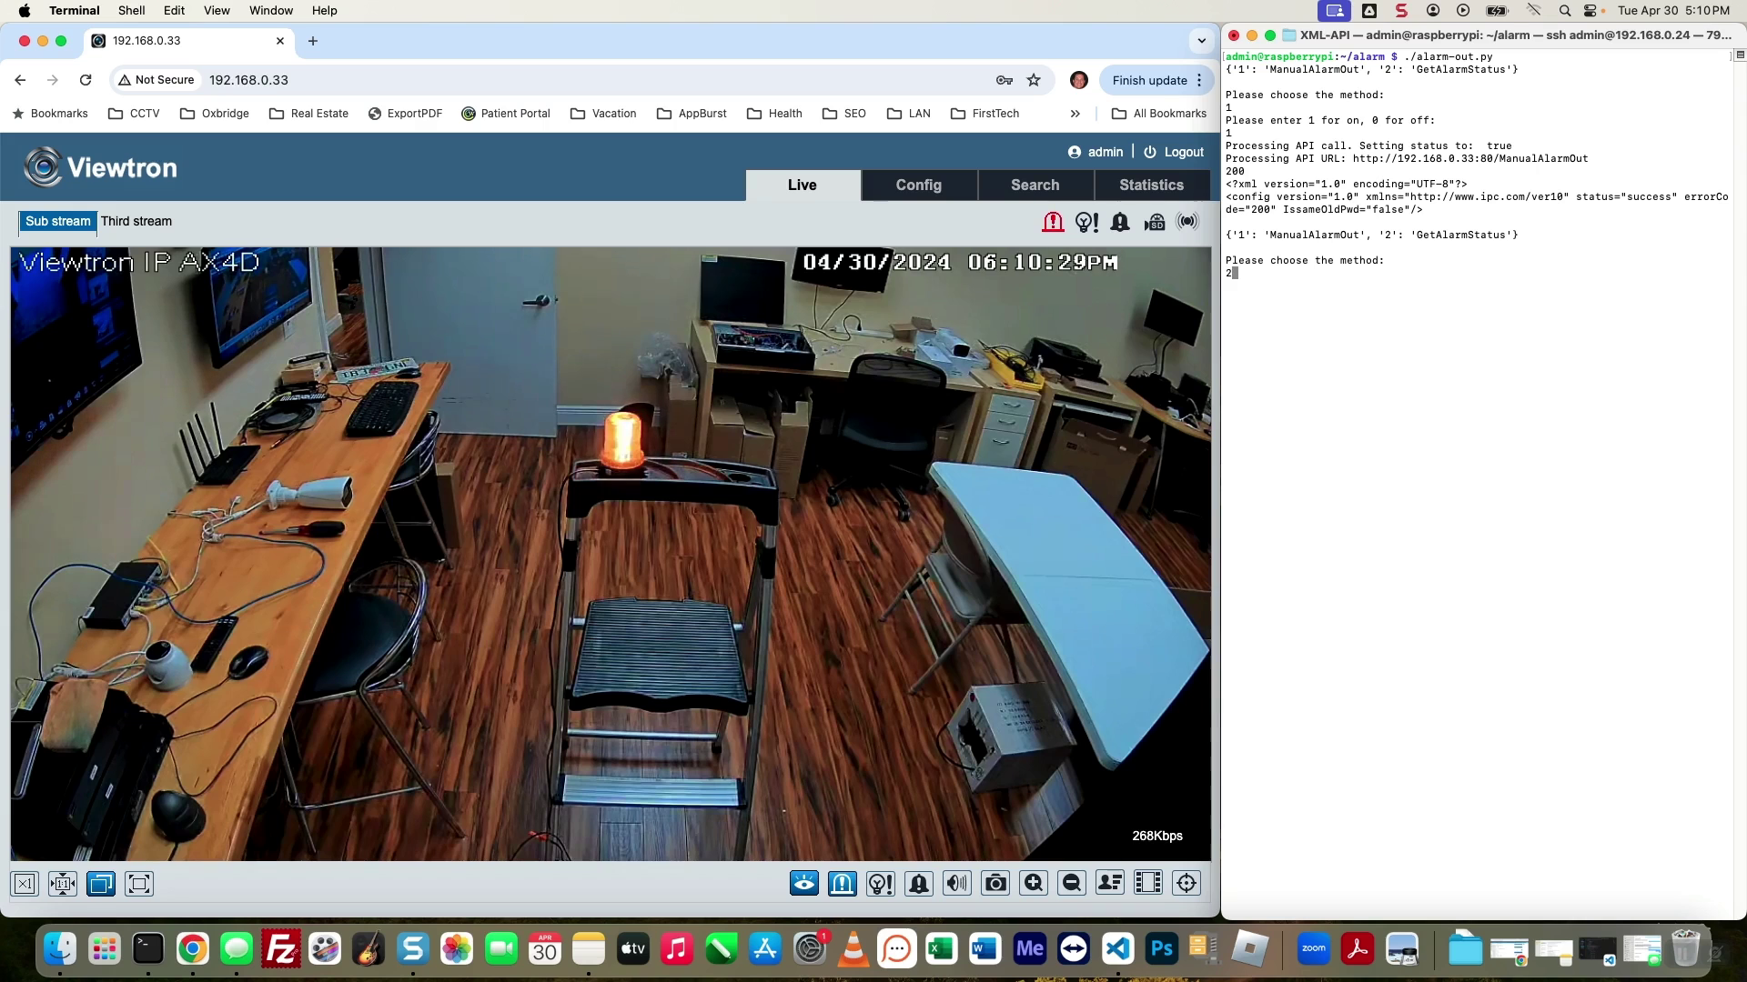
key(Return)
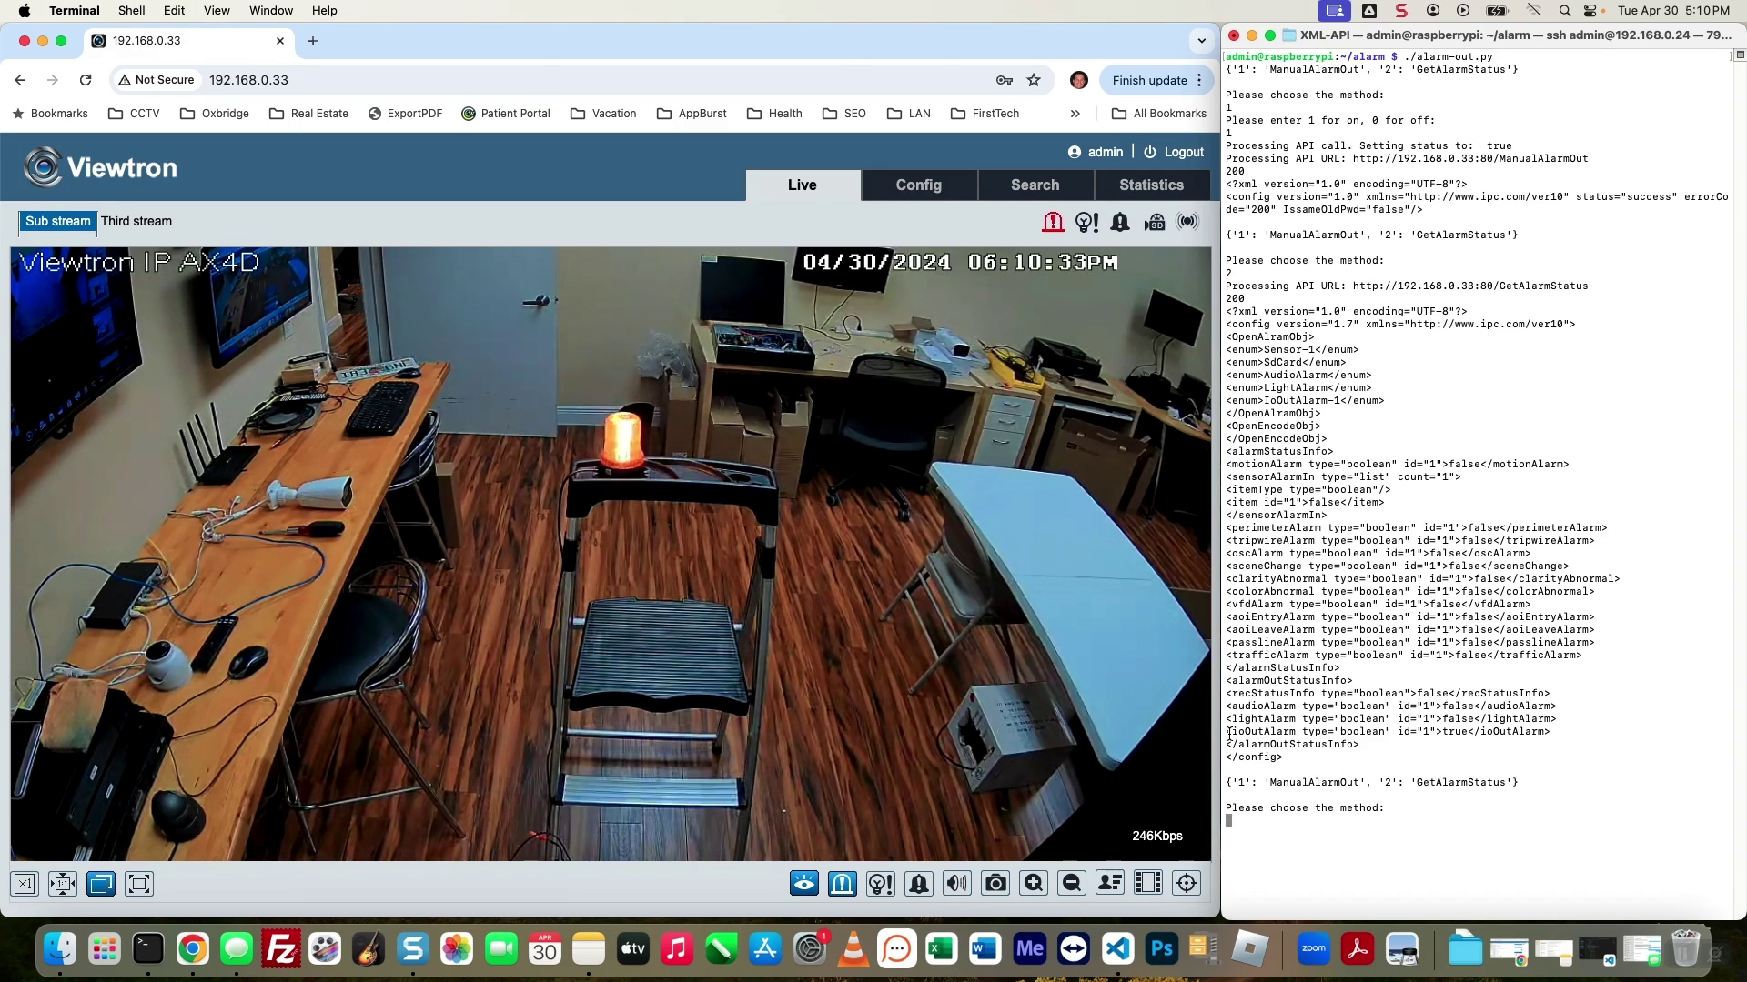
drag(1226, 733, 1557, 736)
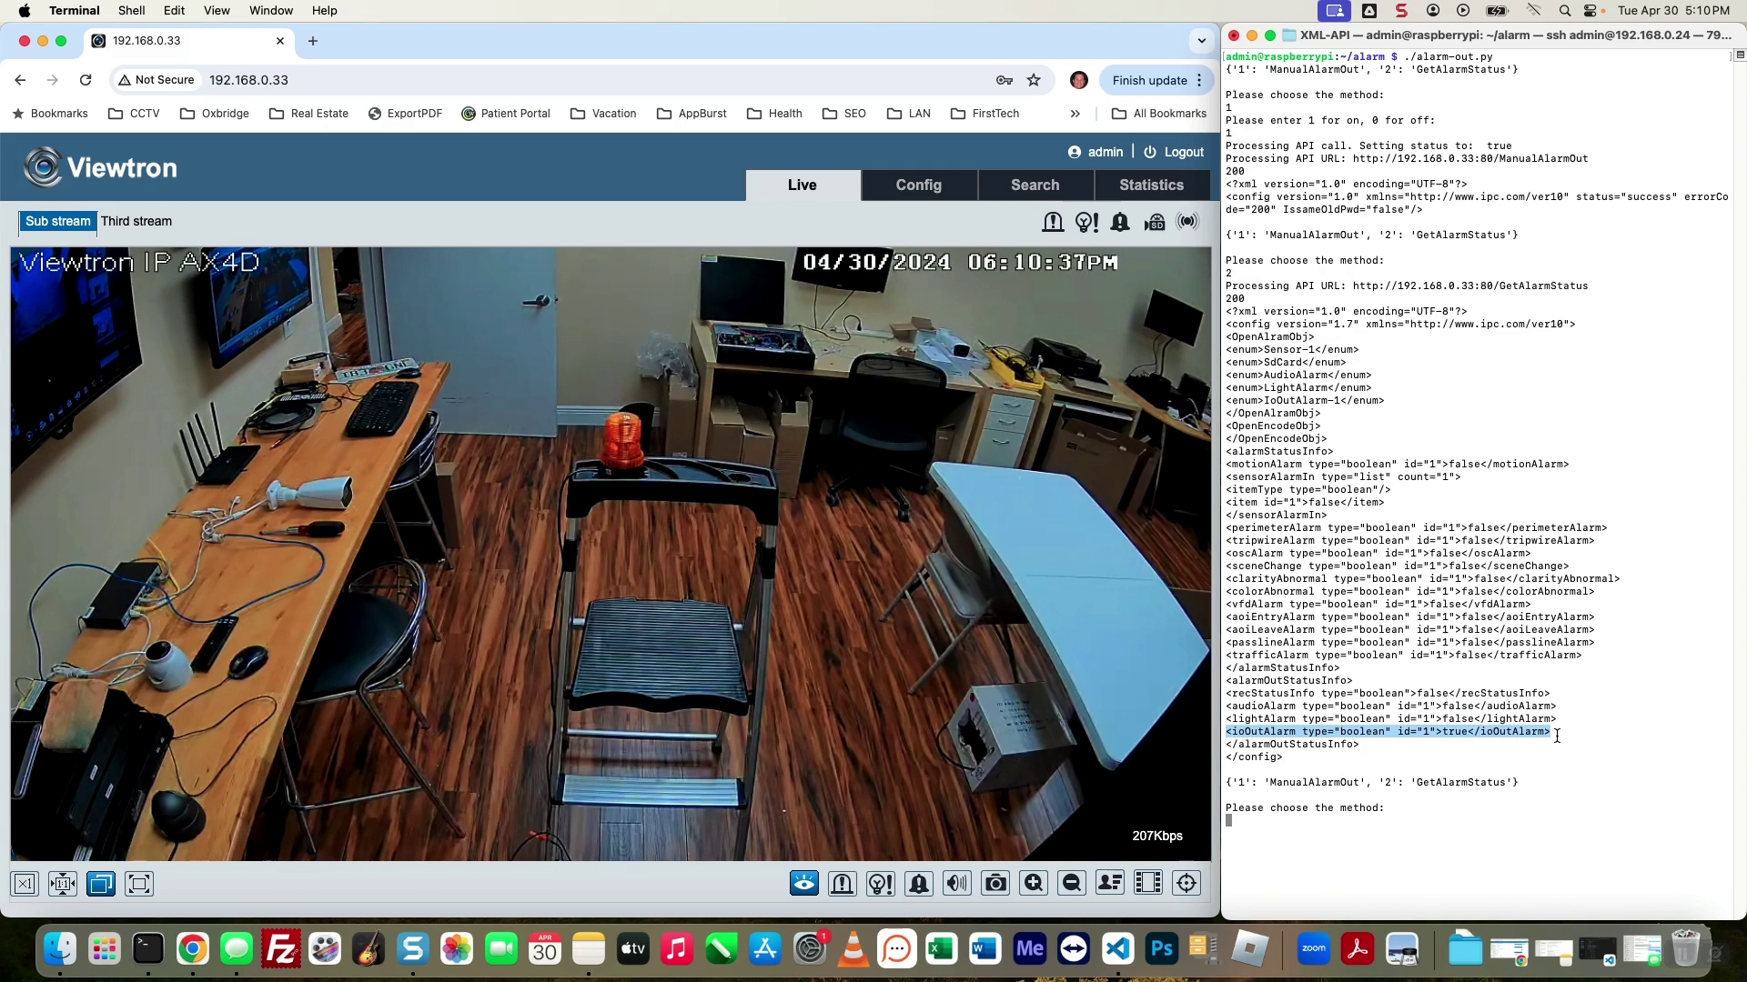
click(1252, 835)
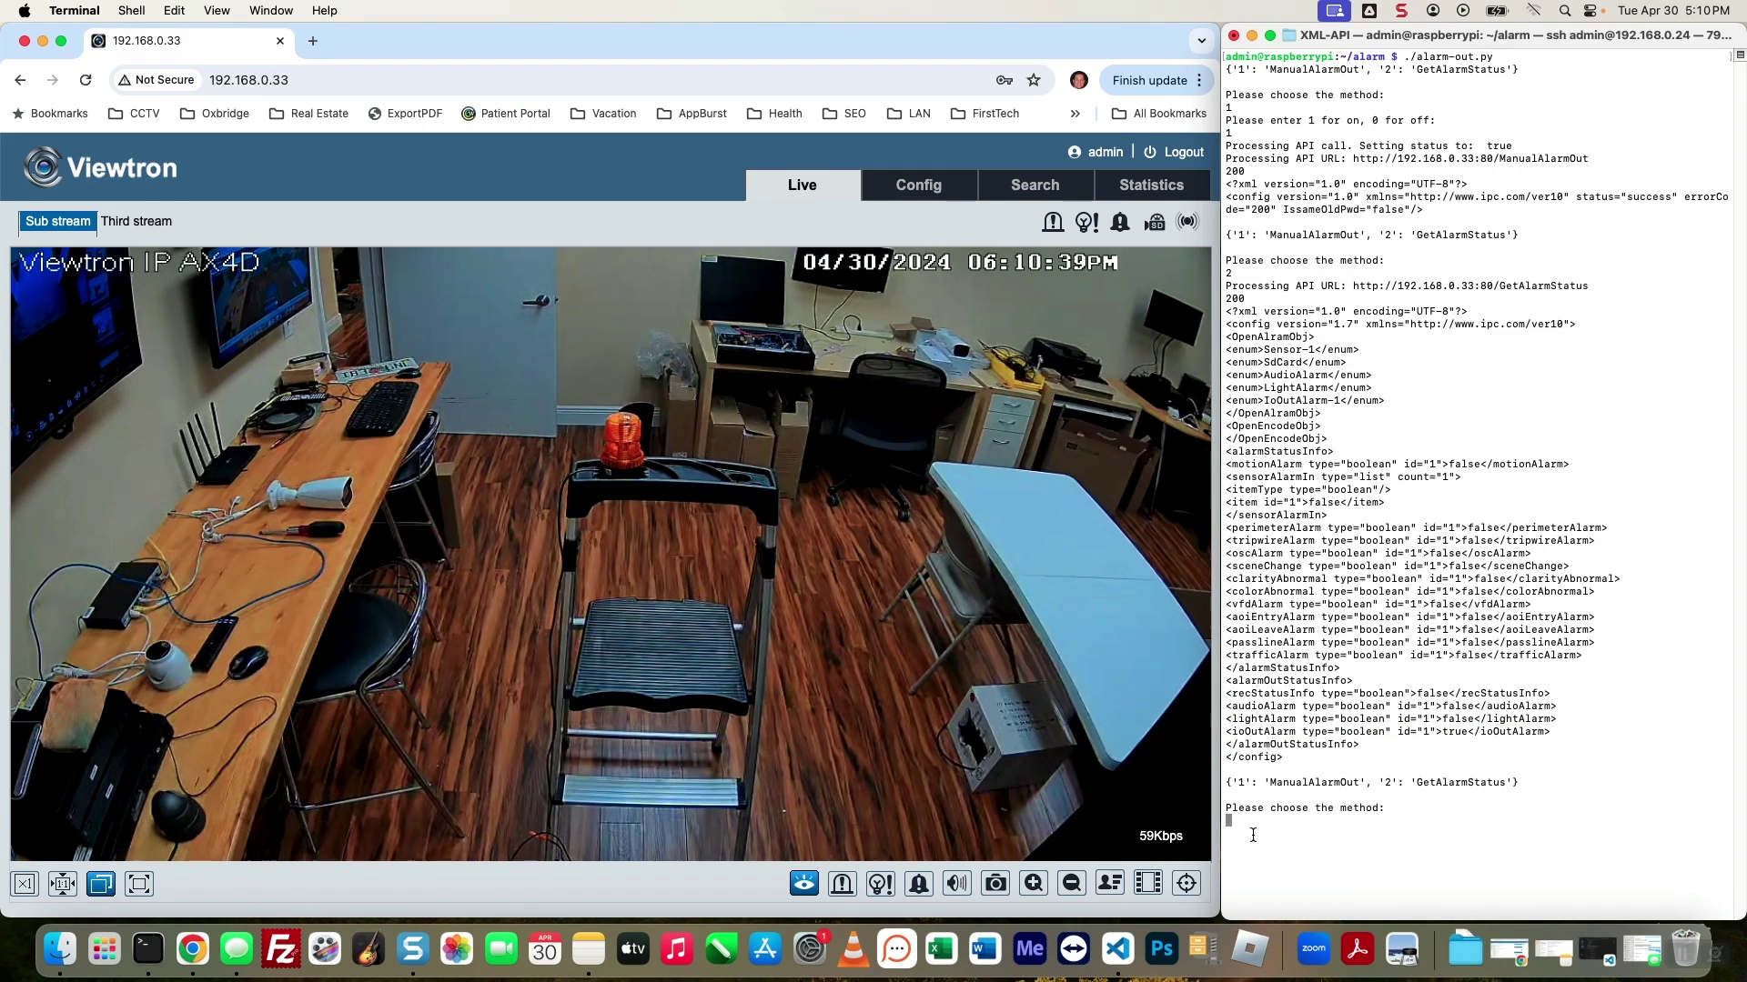
key(Return)
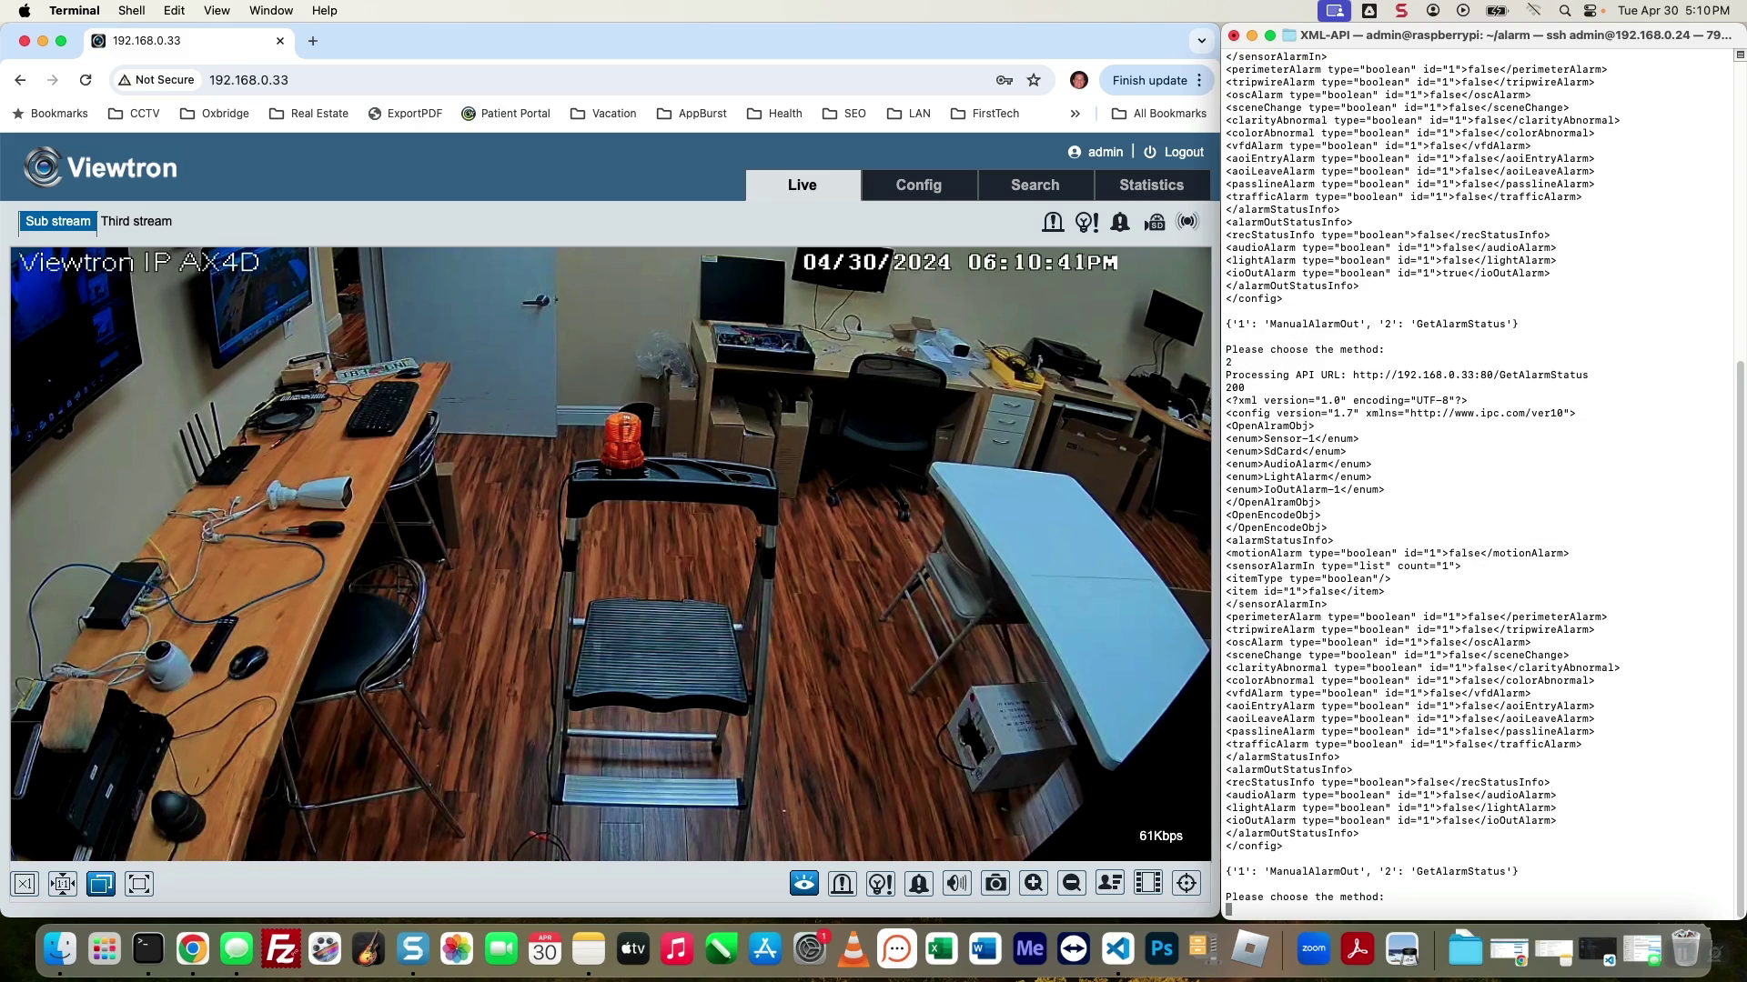